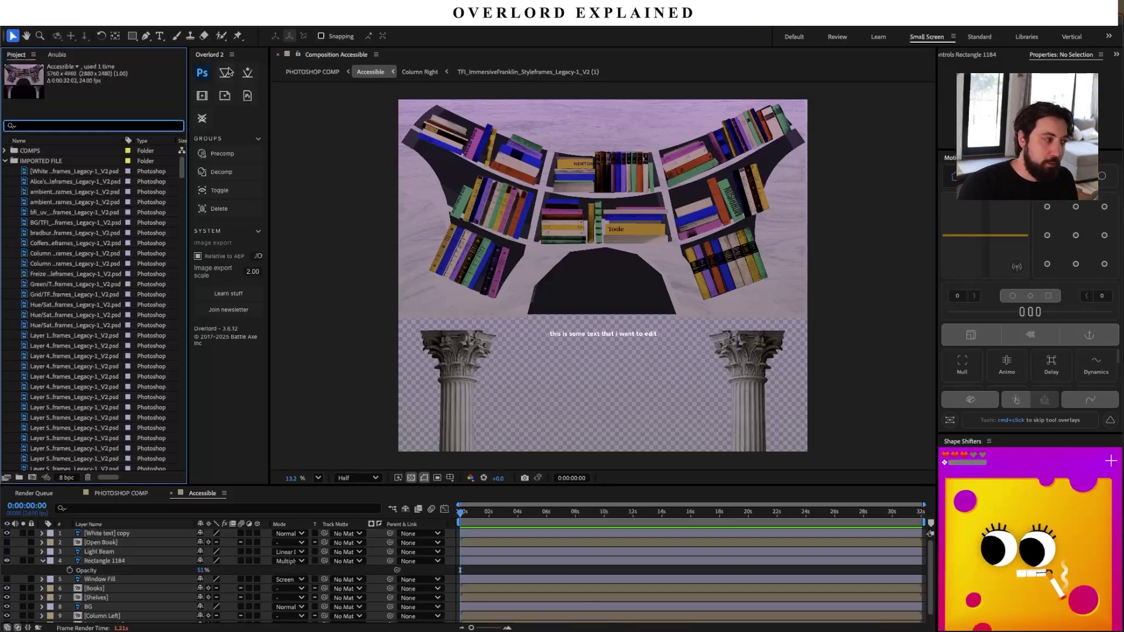
Browse Photoshop's import options and dismiss them without importing anything
click(91, 13)
mouse_move(170, 165)
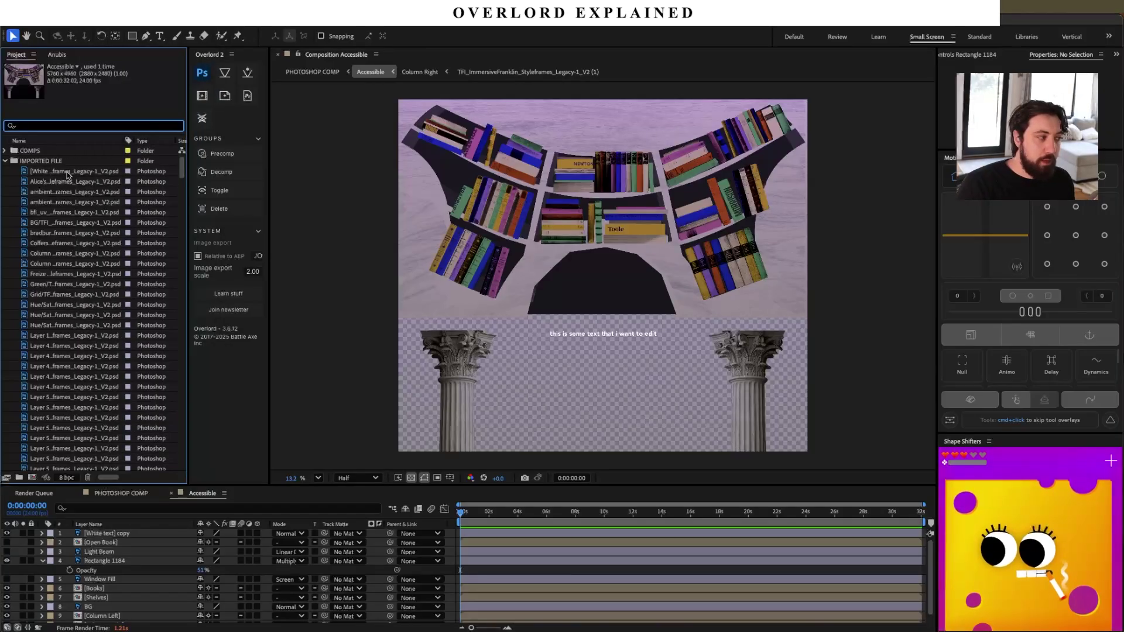
click(52, 165)
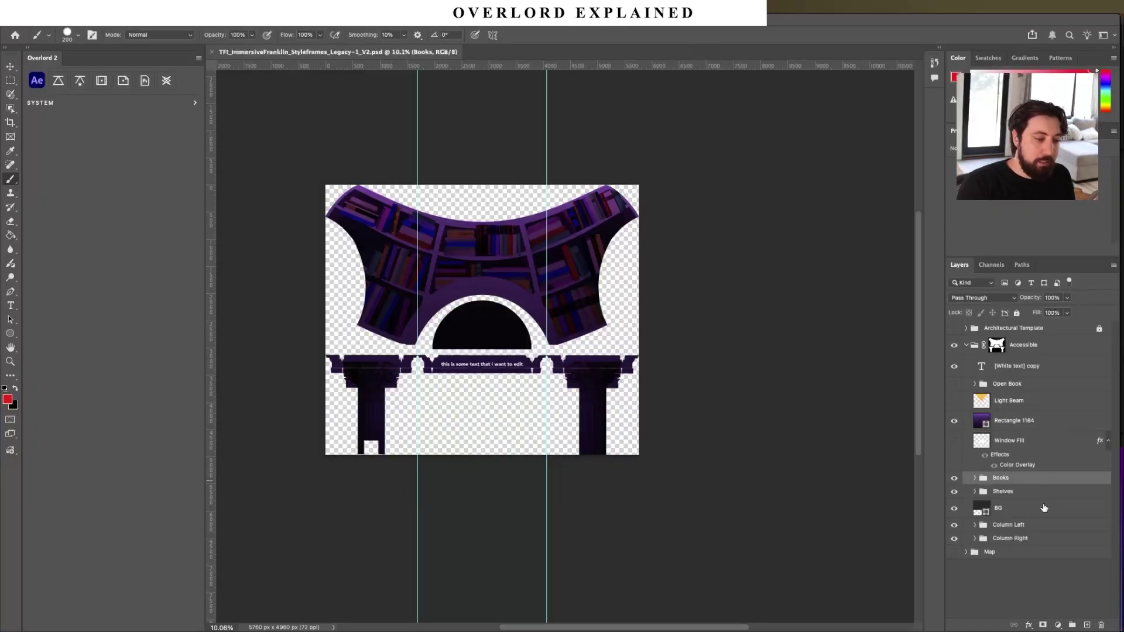
Delete the Books group, paint a red squiggle across the arch on a new layer, and save
key(Delete)
click(1086, 625)
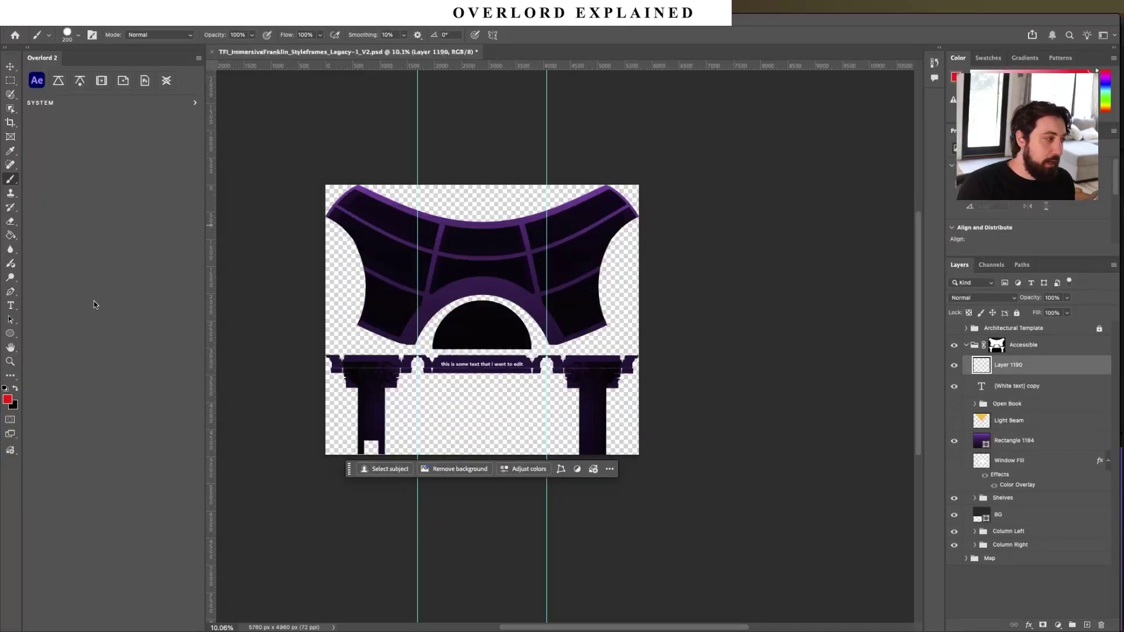
mouse_move(369, 288)
mouse_down()
mouse_move(381, 258)
mouse_move(597, 287)
mouse_up()
key(ctrl+s)
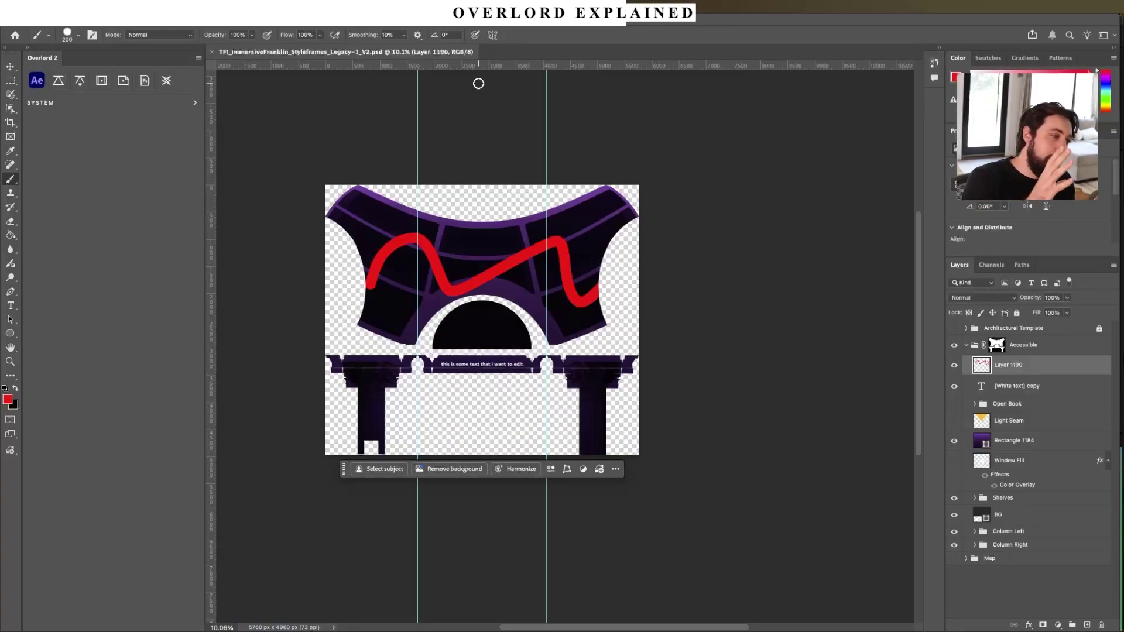
key(super+Tab)
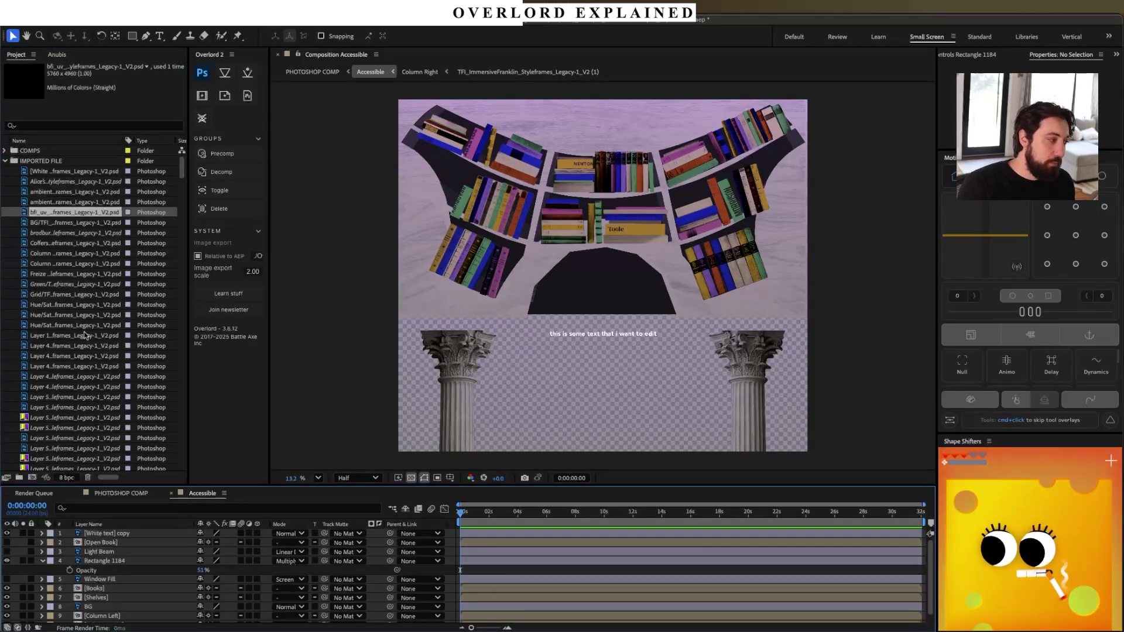
Scroll through the imported Photoshop files and move the playhead to about 1:17
scroll(84, 335, down, 5)
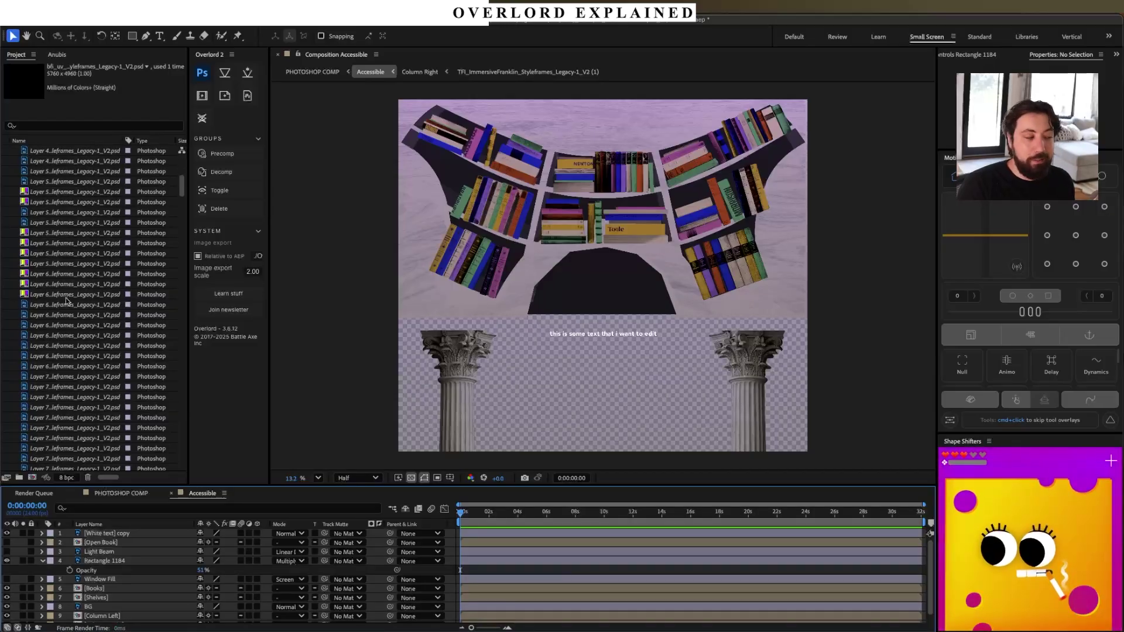
click(485, 512)
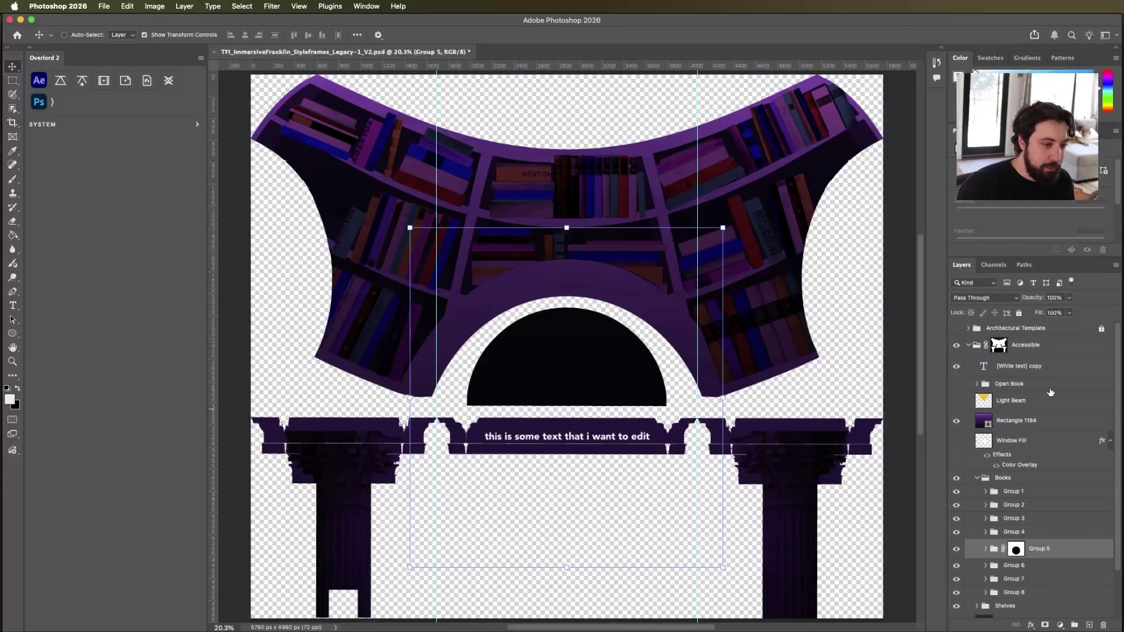
click(1042, 352)
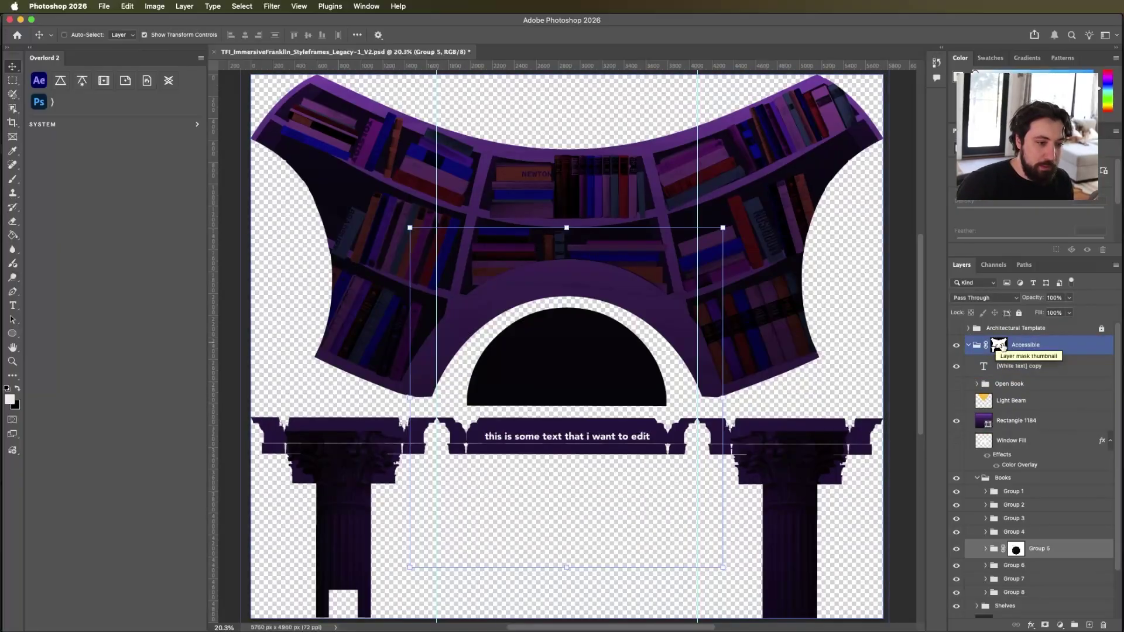
click(979, 422)
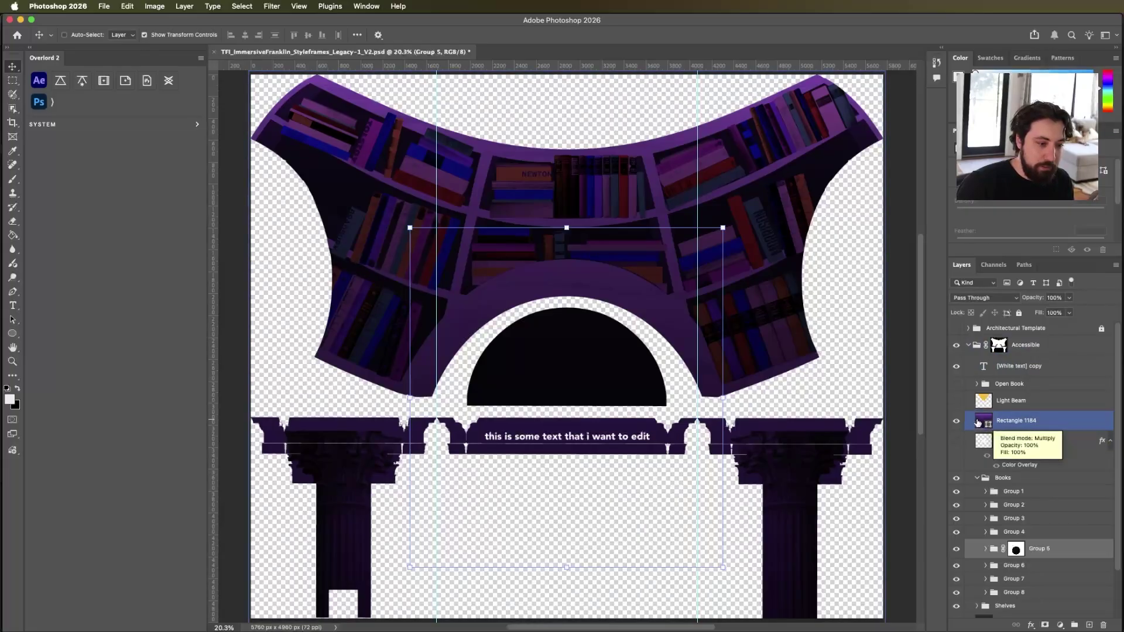
drag(978, 422, 1028, 450)
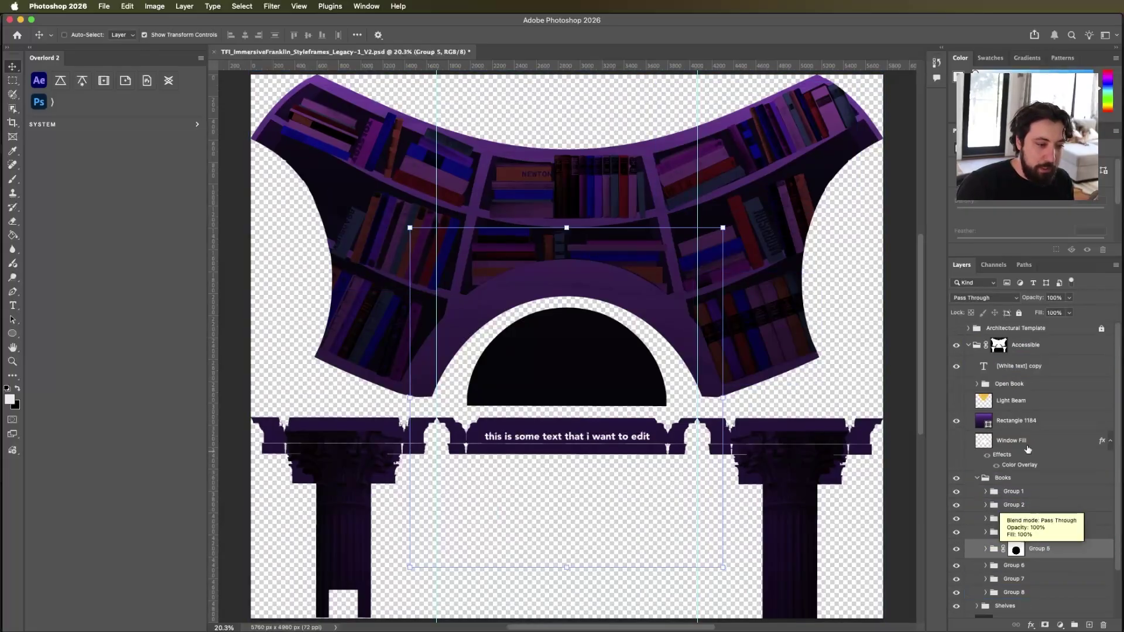
click(1025, 366)
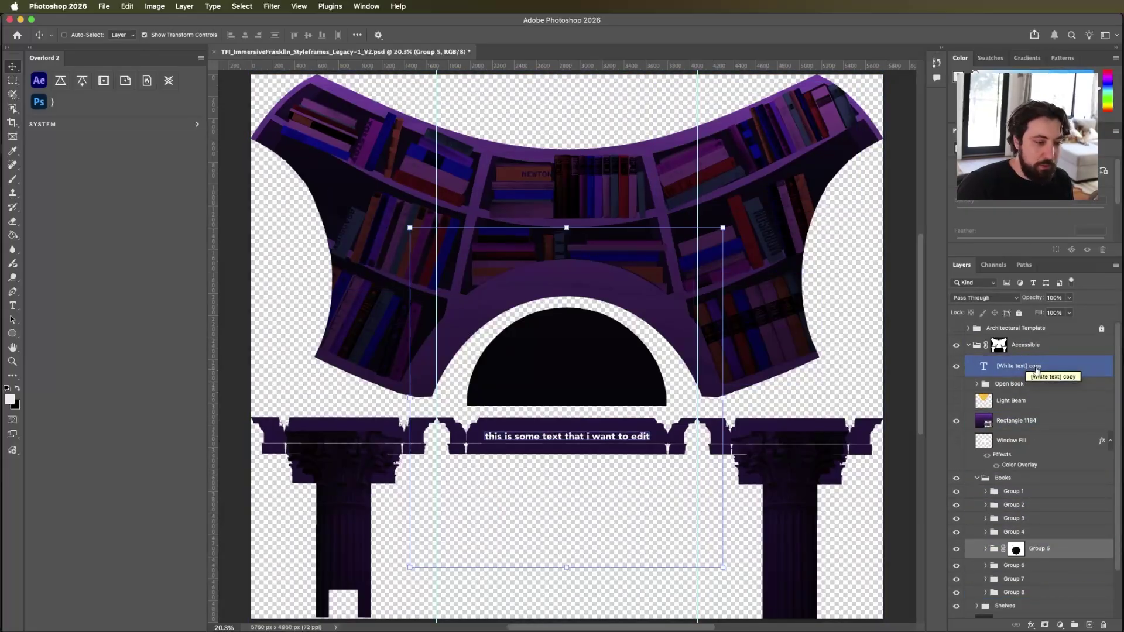
click(1020, 347)
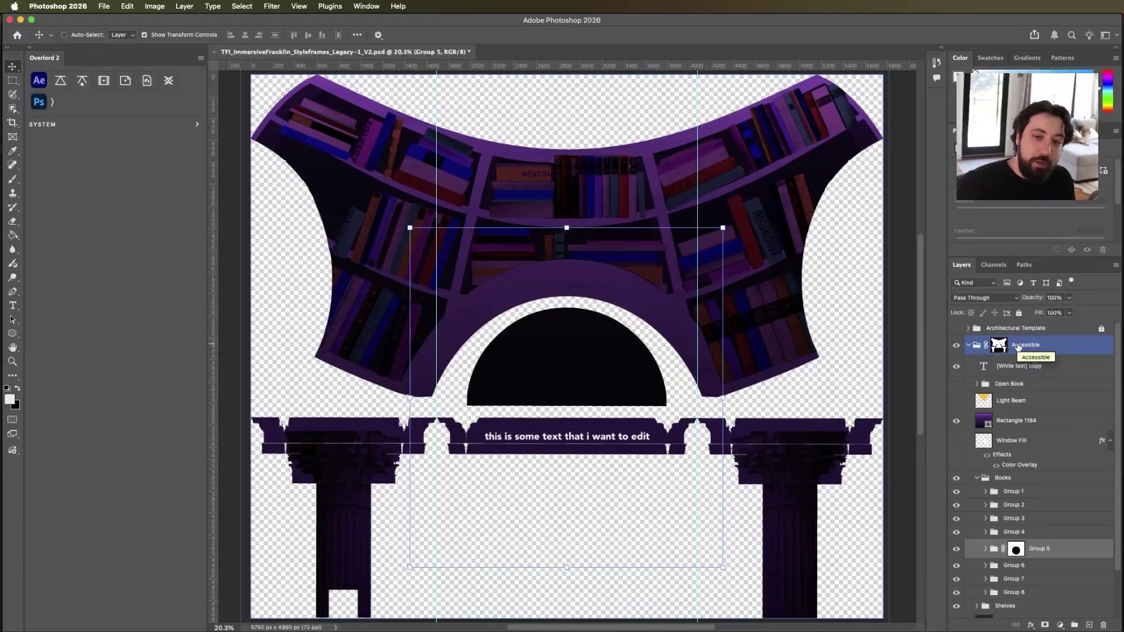
super+click(525, 292)
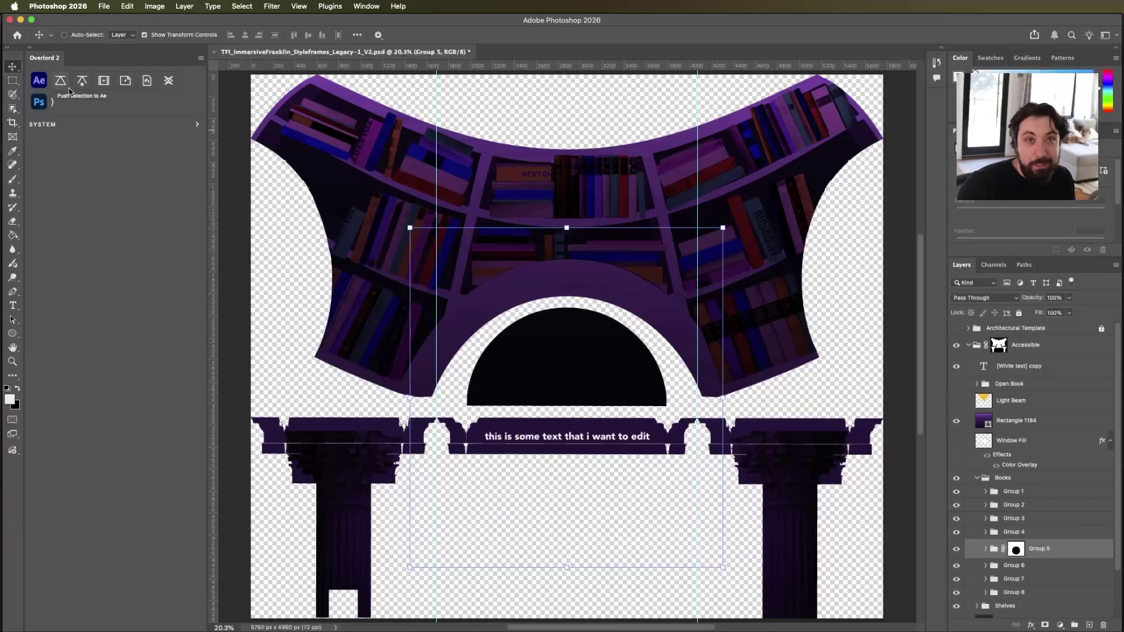
double_click(983, 366)
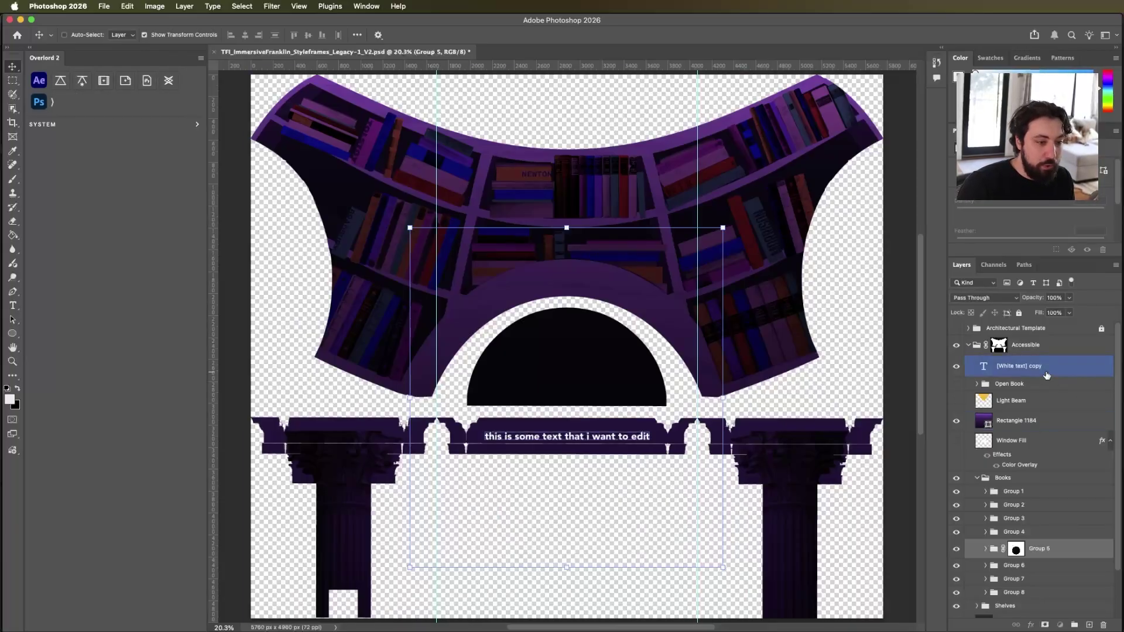
Push the text layer into Comp 1, turn off the transparency grid, and retype it as 'i can edit this text'
click(39, 81)
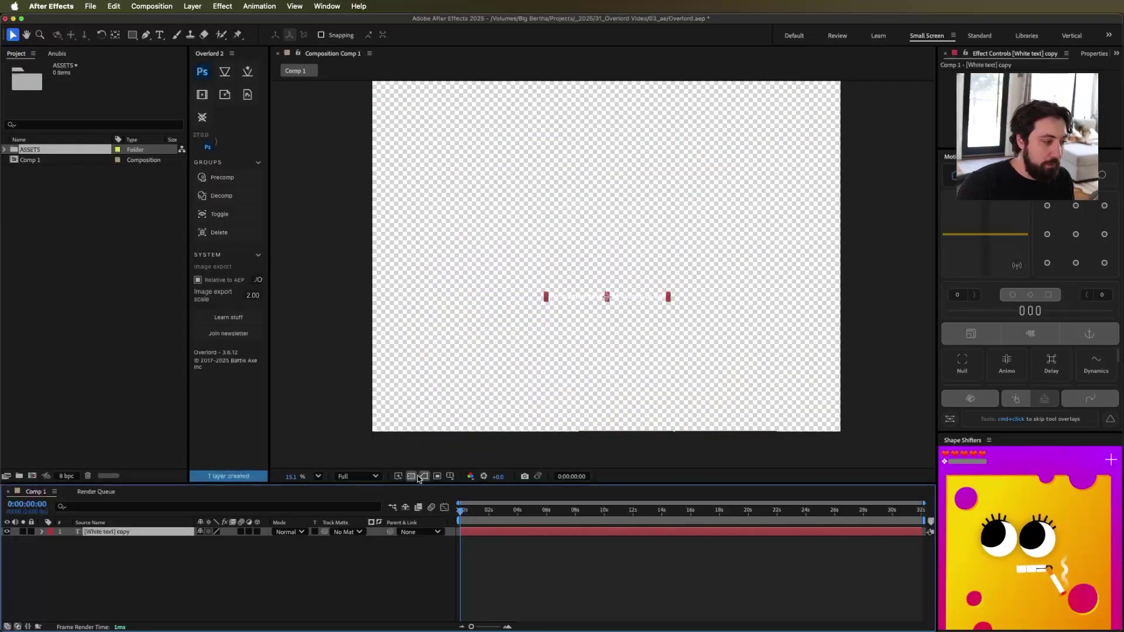
click(414, 473)
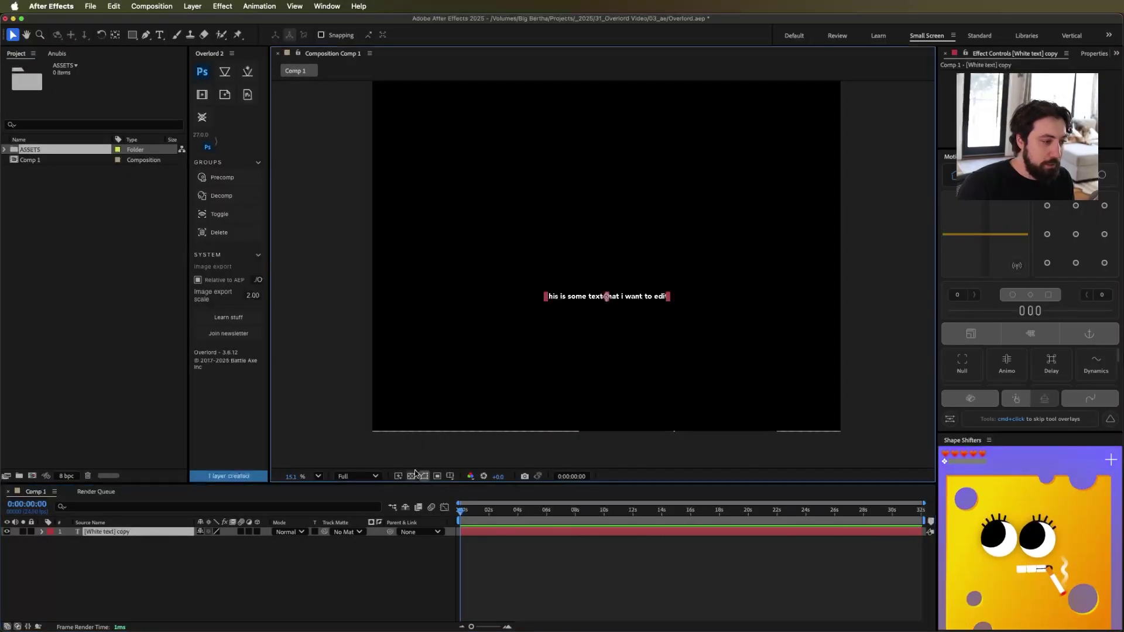
double_click(646, 298)
text(i can edit )
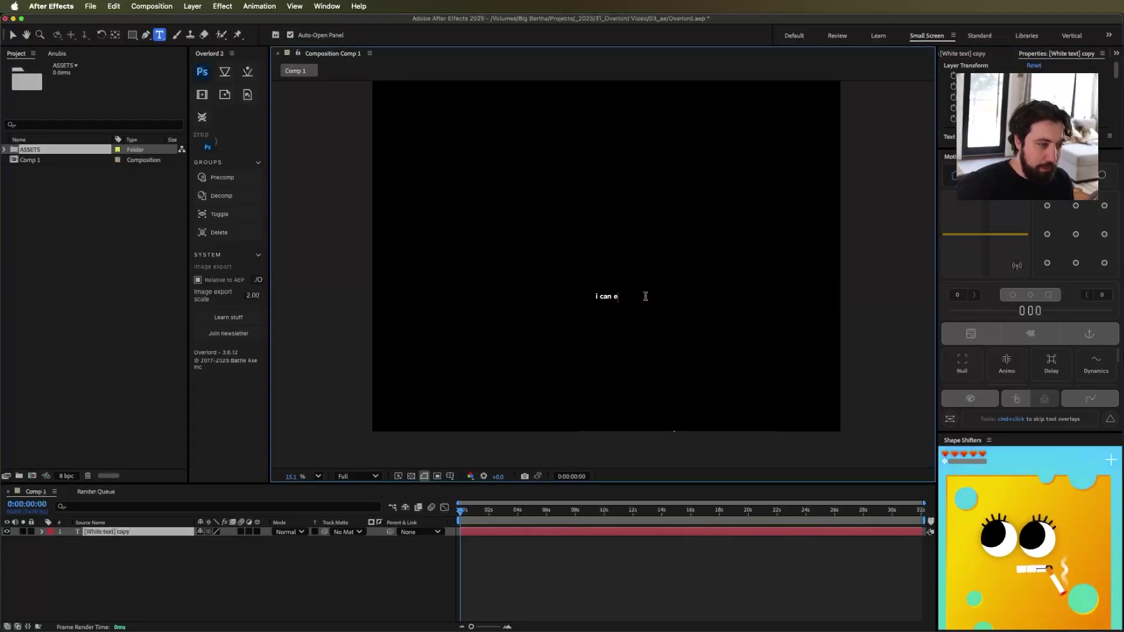
text(this text)
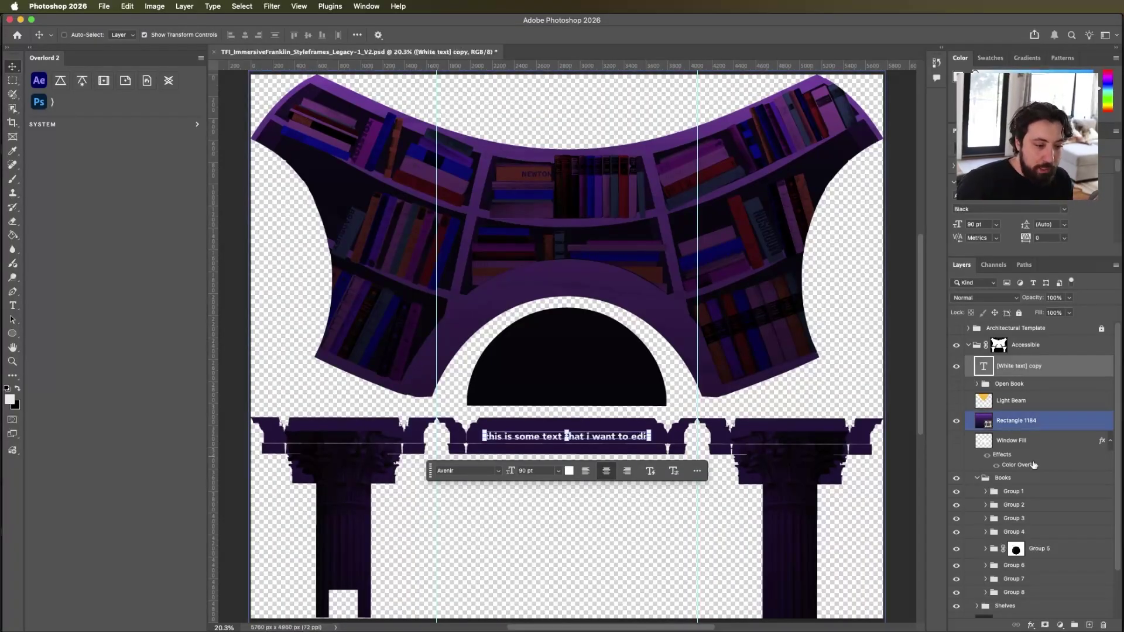
Hide the purple Rectangle 1184 overlay and expand Group 5 and its Cream subgroup
click(1016, 549)
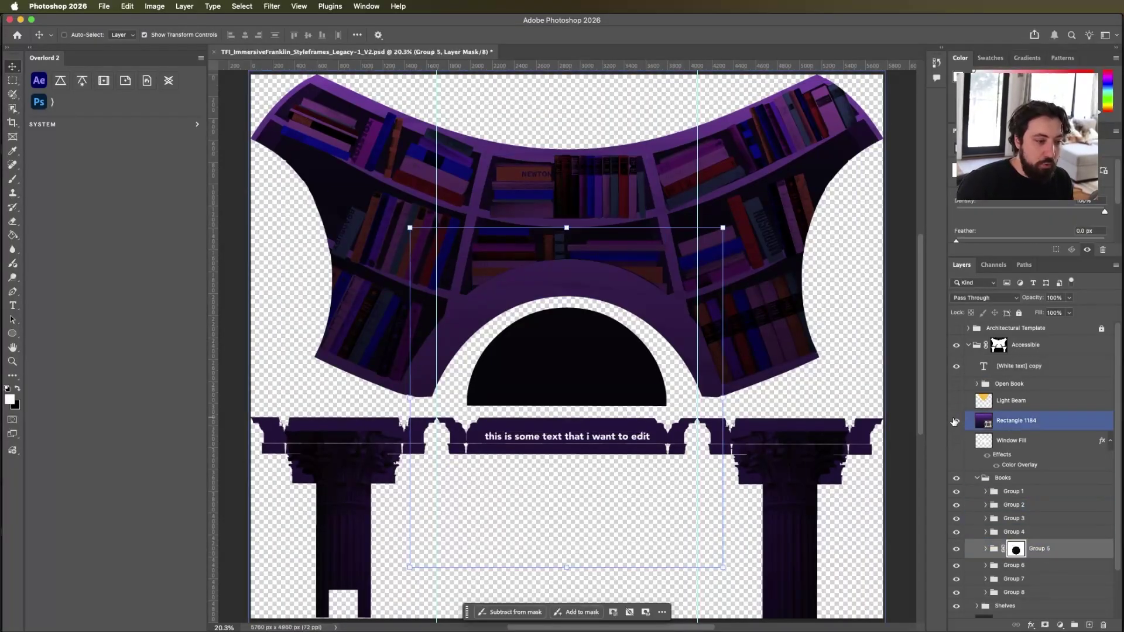
click(956, 420)
click(988, 550)
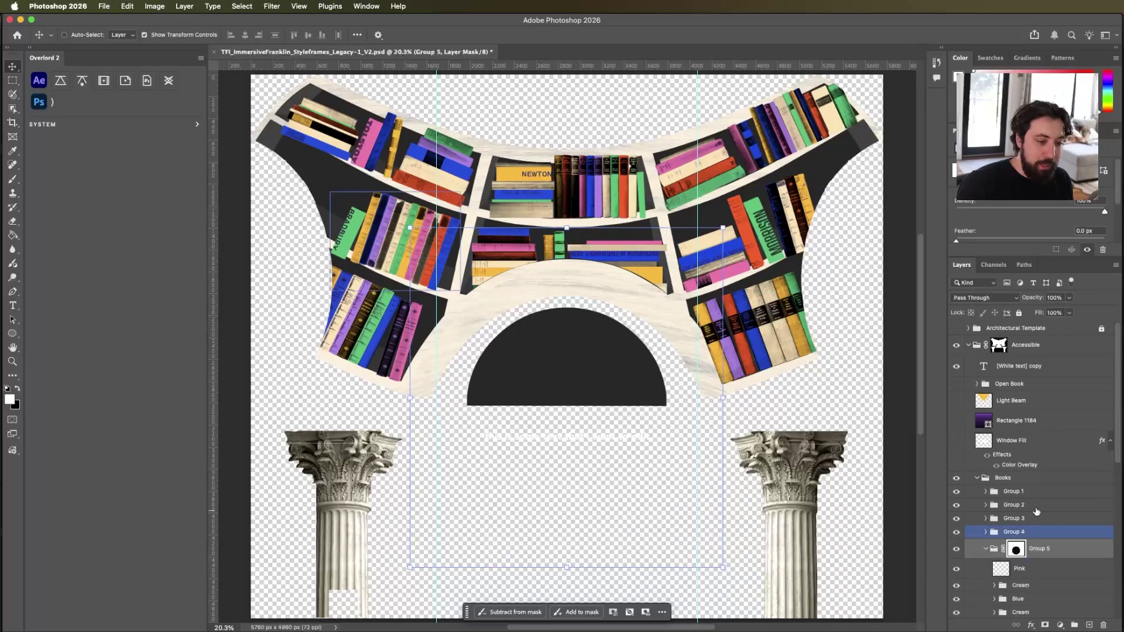
scroll(1048, 521, down, 3)
click(1055, 510)
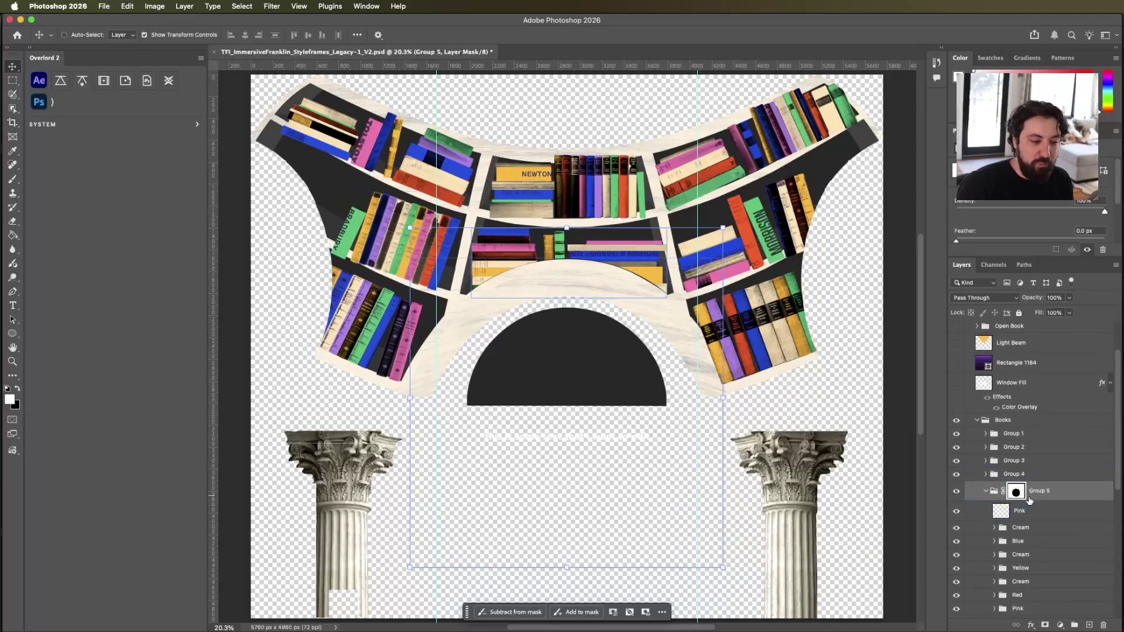
scroll(1048, 503, down, 2)
click(1000, 479)
click(995, 478)
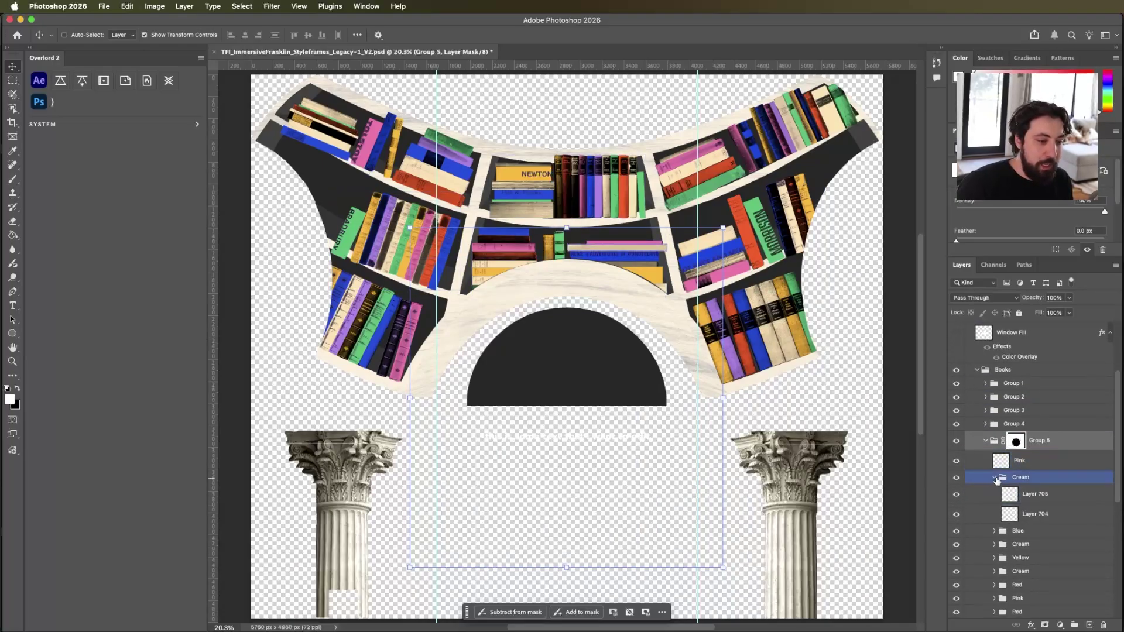
Select the whole Group 5 and push it into Comp 1 with Overlord
click(1035, 514)
click(994, 531)
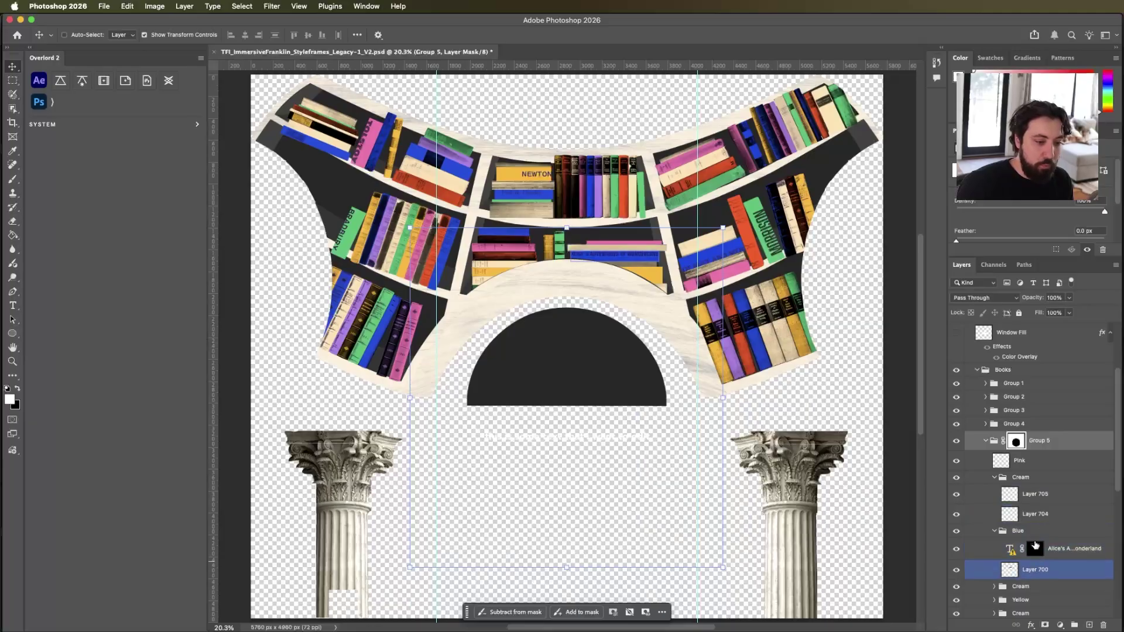
click(1049, 502)
click(1056, 451)
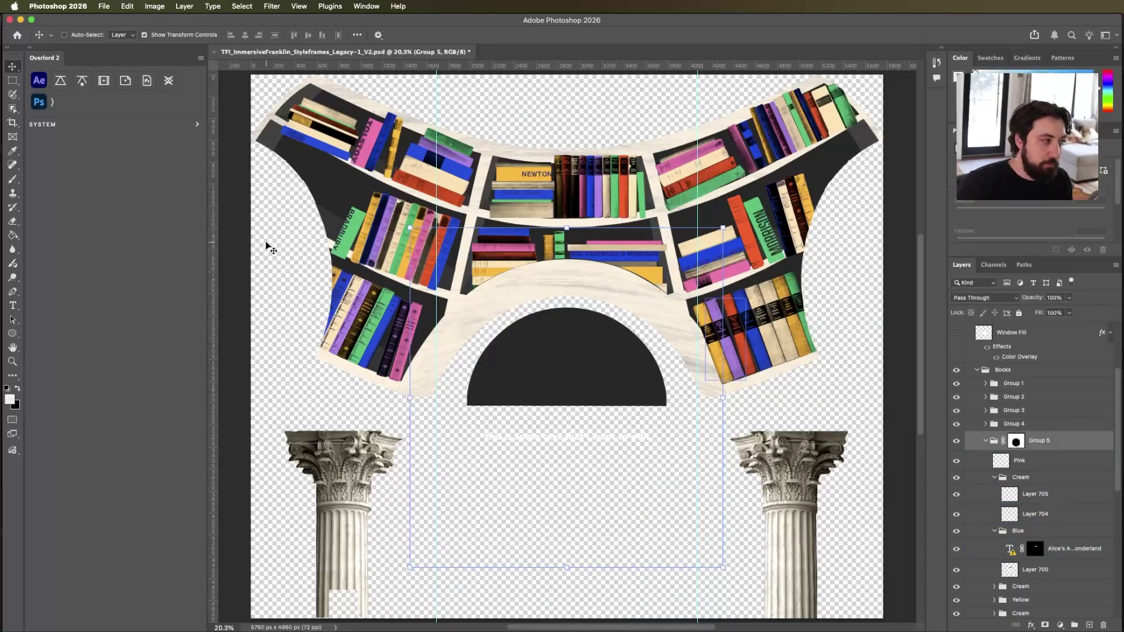
click(65, 81)
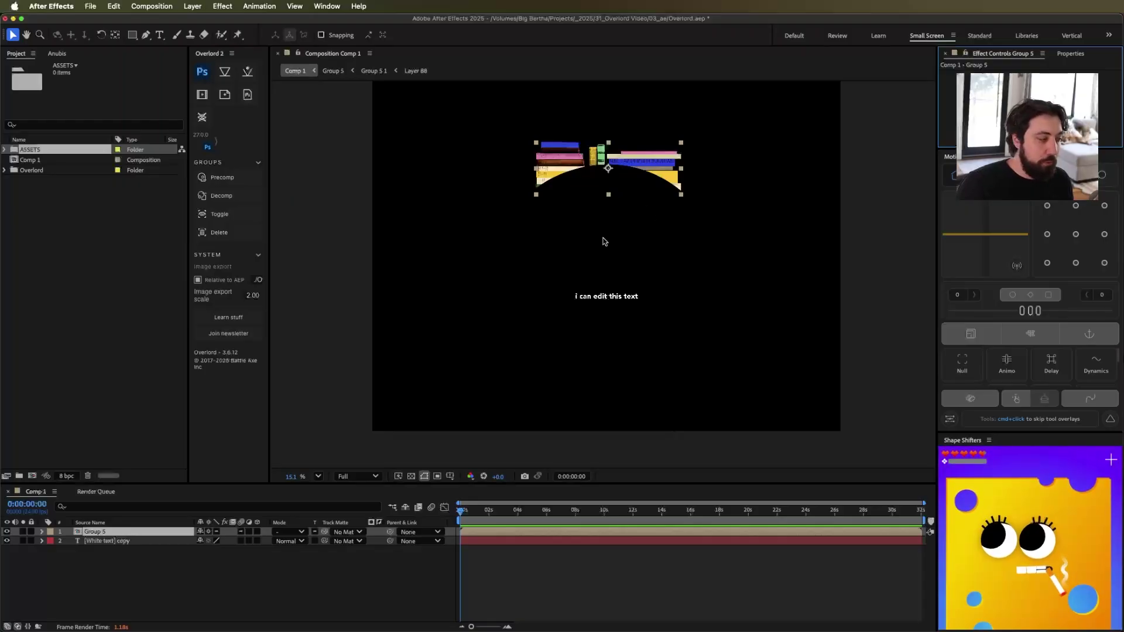
Open the Group 5 precomp, show the transparency checkerboard, and drag the Group 5_mask matte
double_click(115, 534)
drag(582, 285, 577, 250)
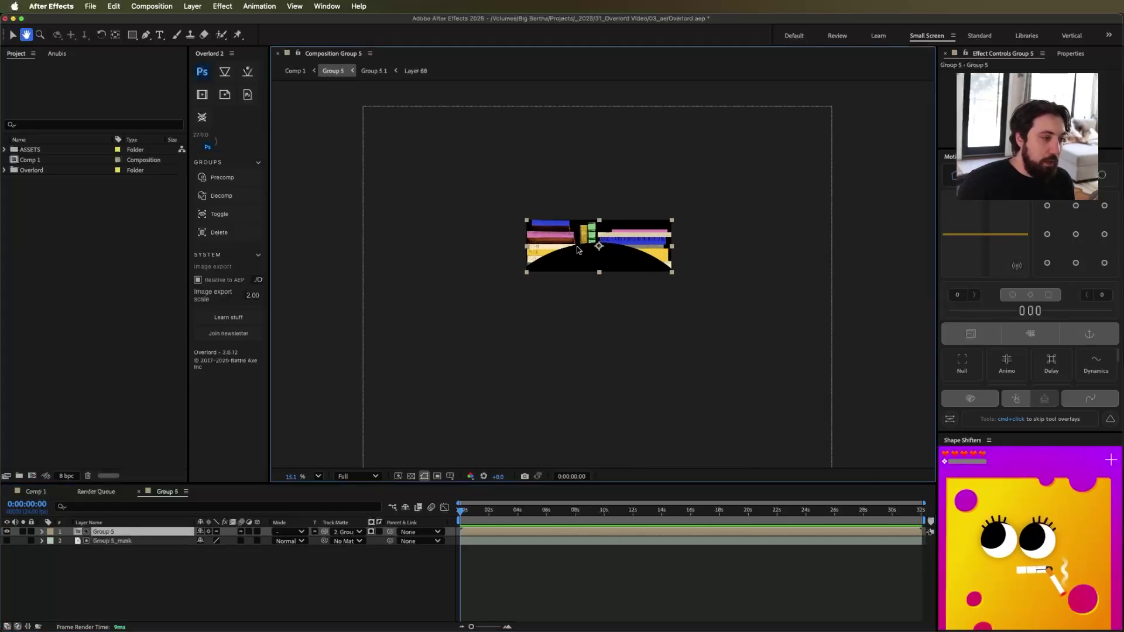
scroll(590, 242, up, 3)
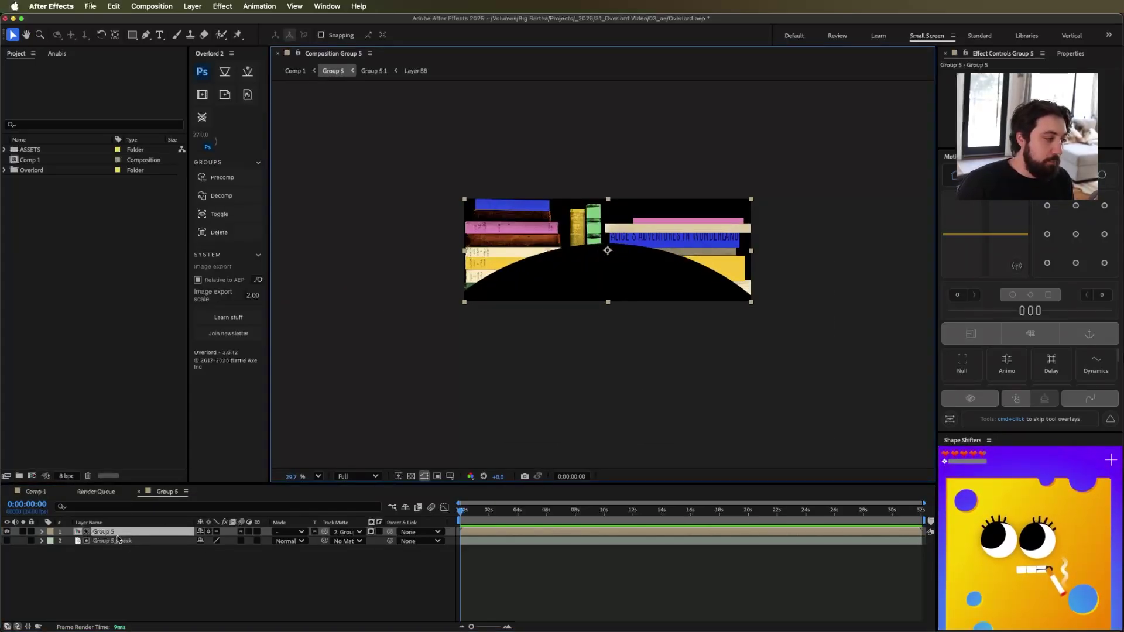
click(150, 542)
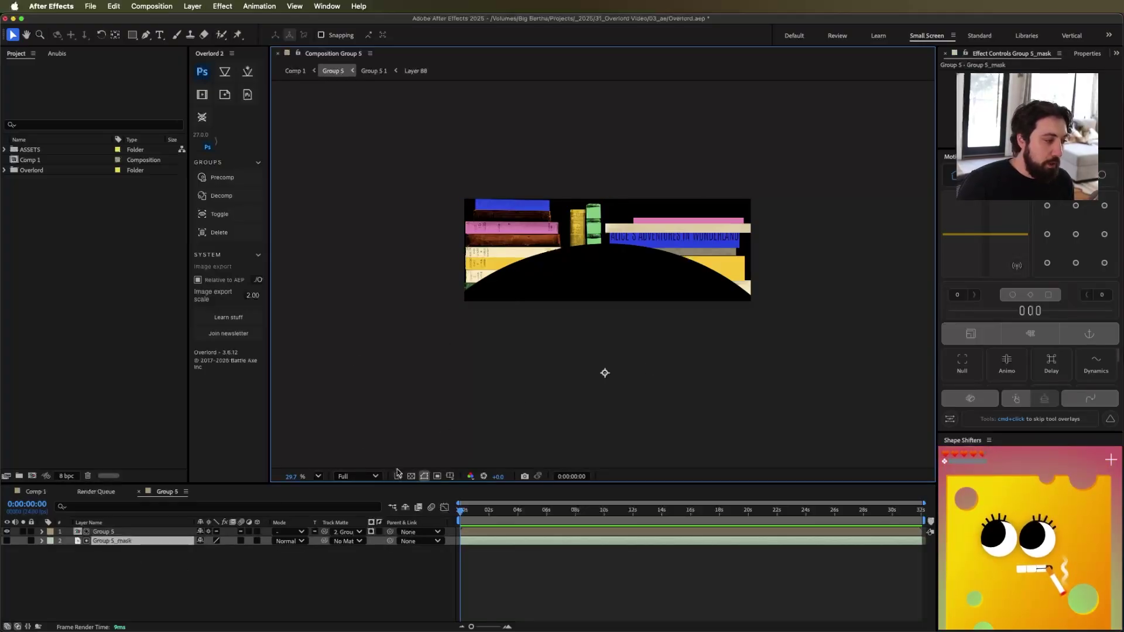
click(411, 476)
drag(606, 375, 578, 328)
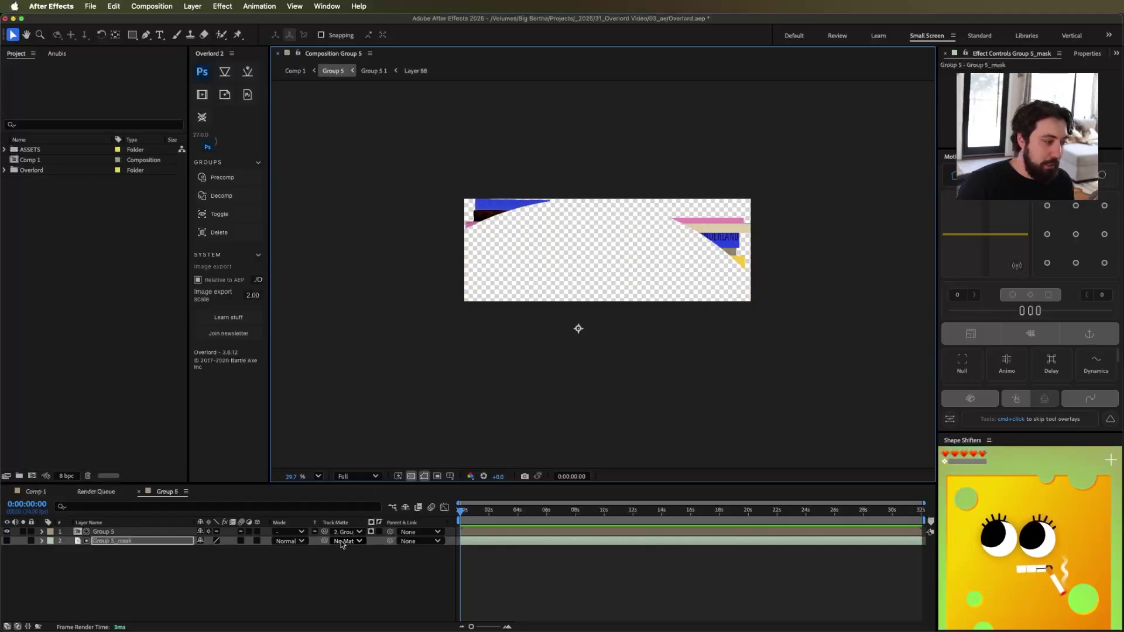
Undo the mask move and open the nested Group 5 1 composition
key(super+z)
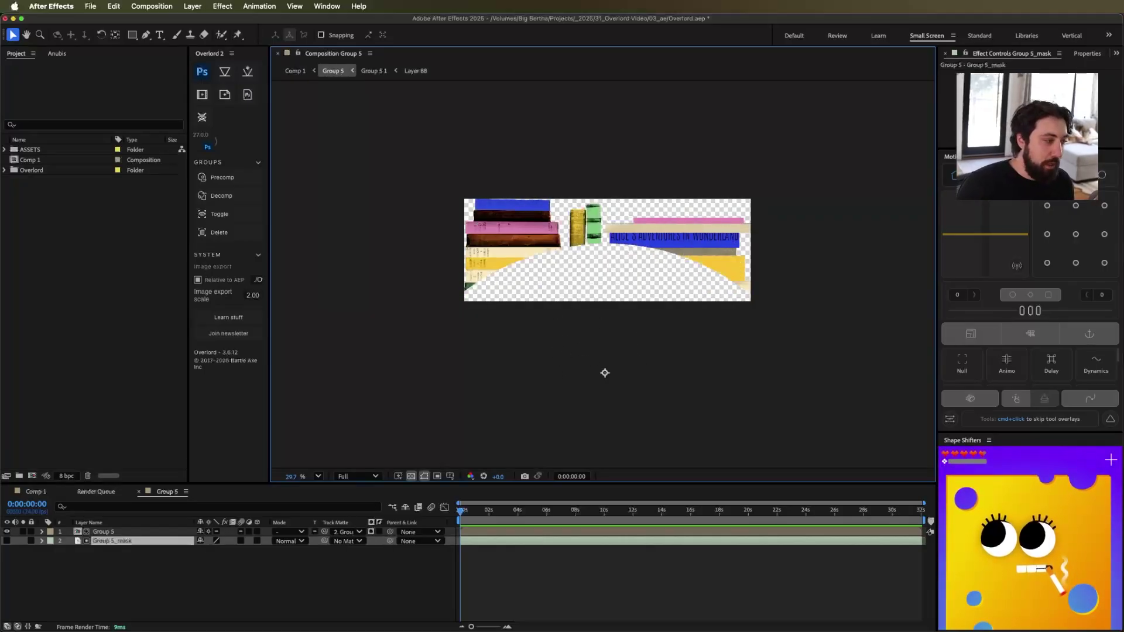
click(111, 532)
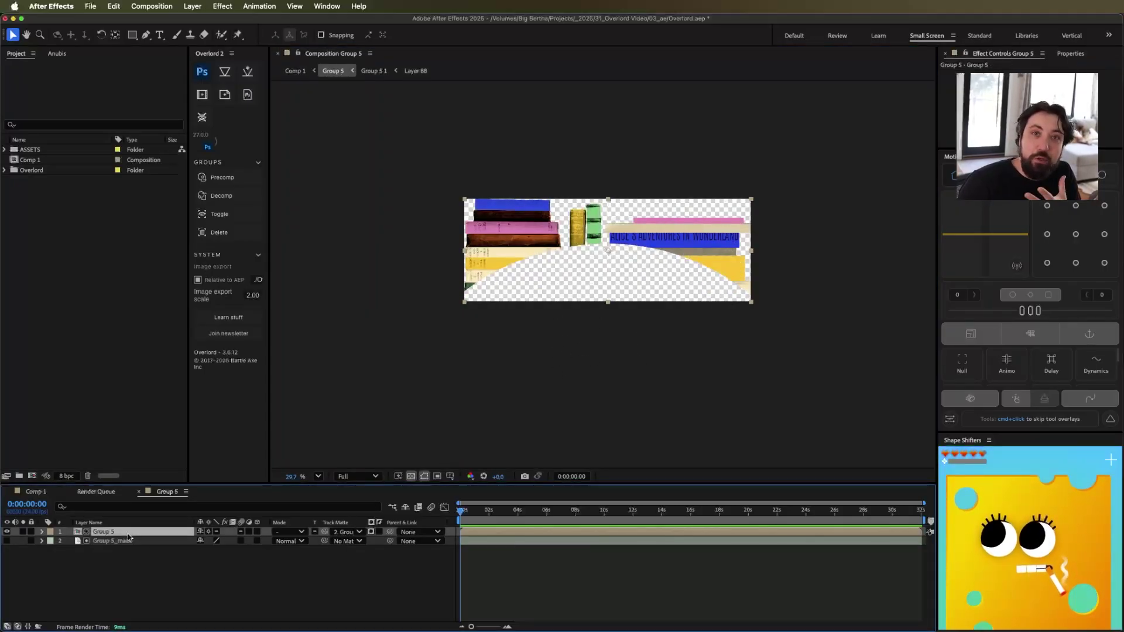
double_click(127, 534)
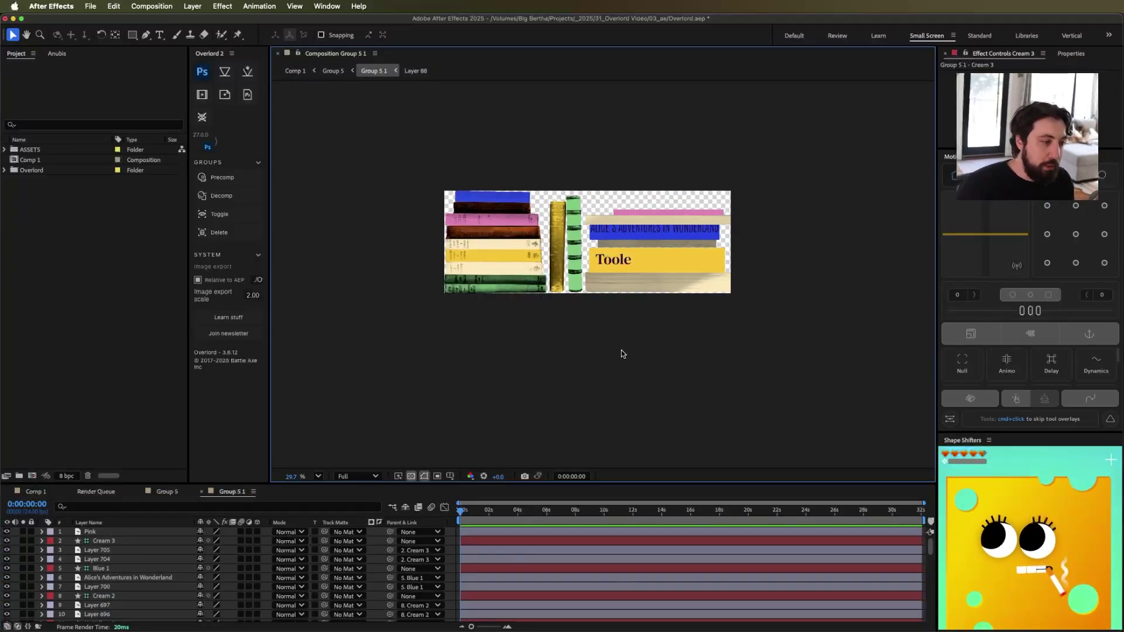
Select the Pink, Cream 3 and Layer 704/705 book layers, leaving Cream 3 unmoved
click(676, 212)
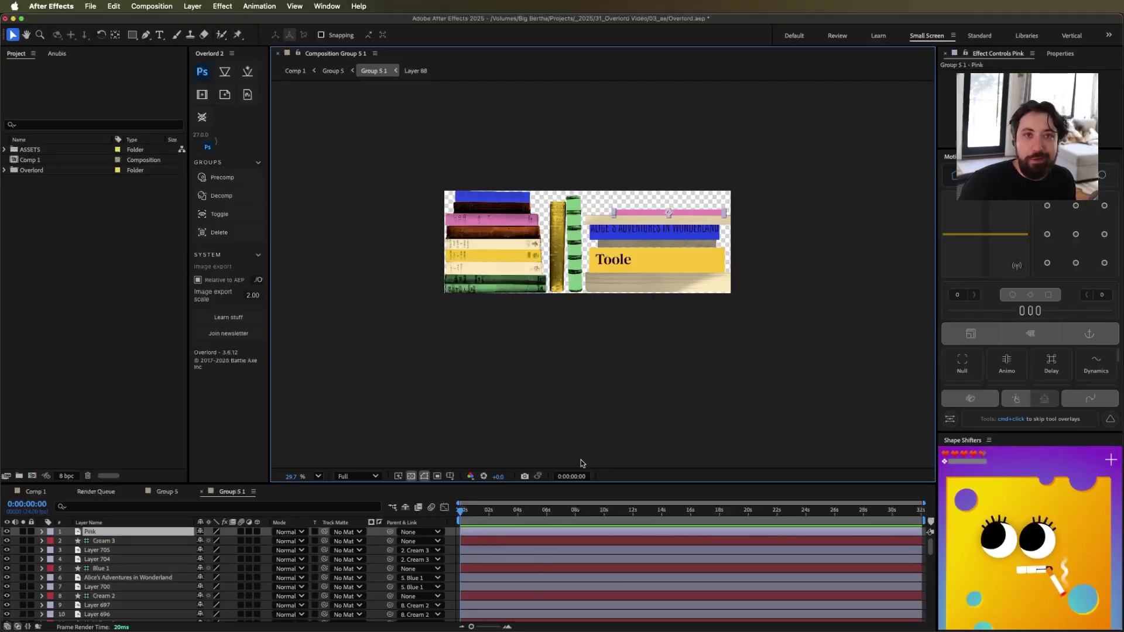
click(709, 225)
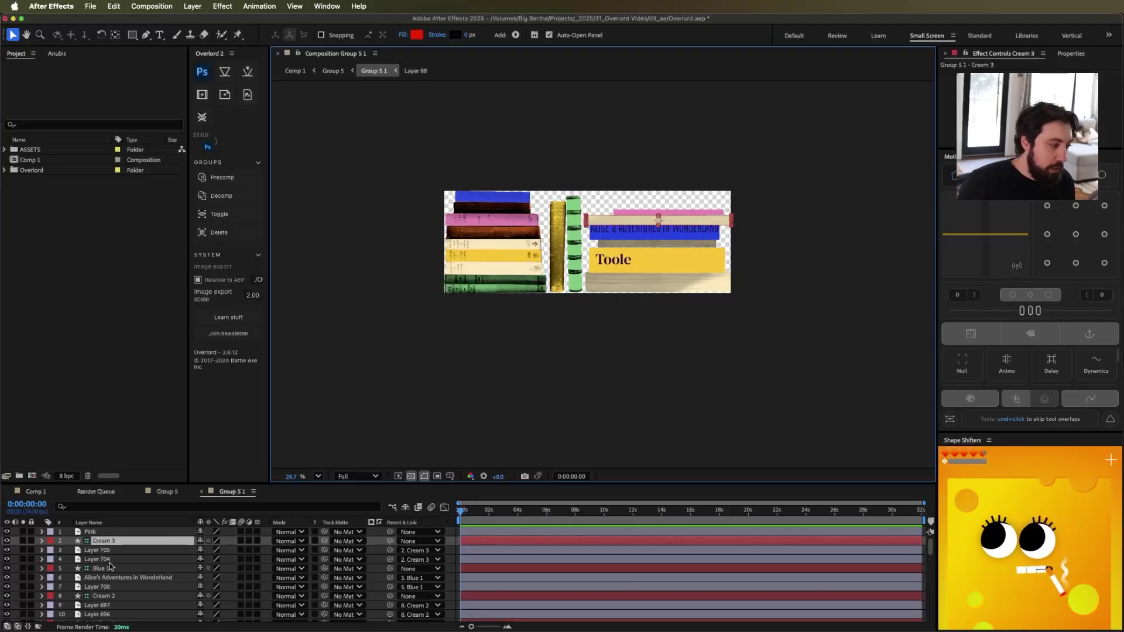
shift+click(123, 558)
click(659, 221)
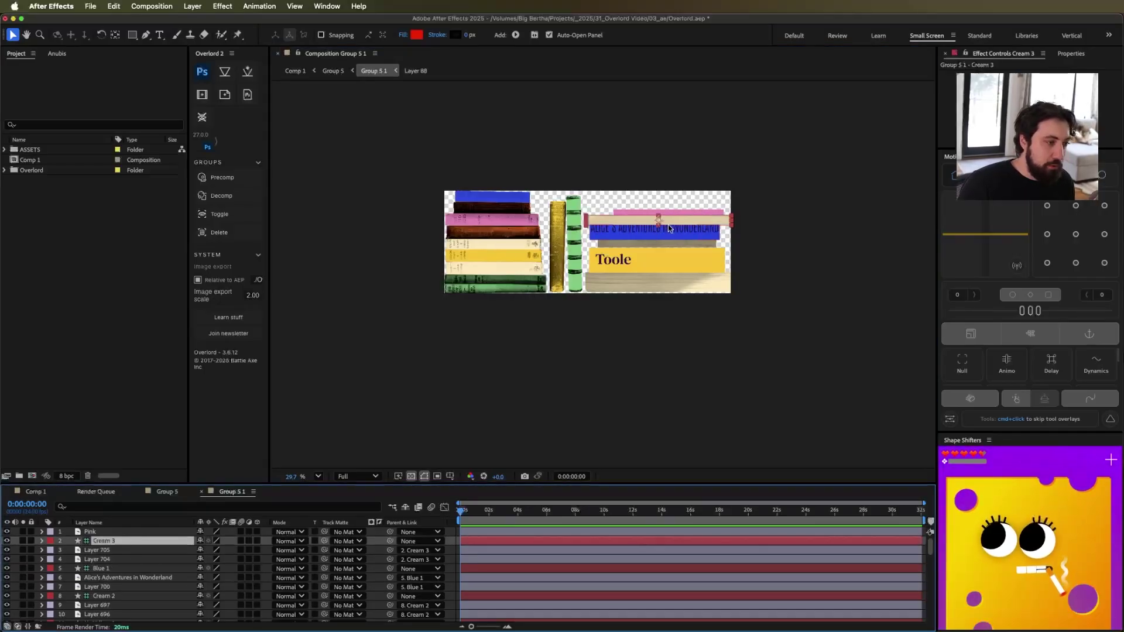
mouse_move(658, 221)
mouse_down()
mouse_move(644, 199)
mouse_move(659, 221)
mouse_up()
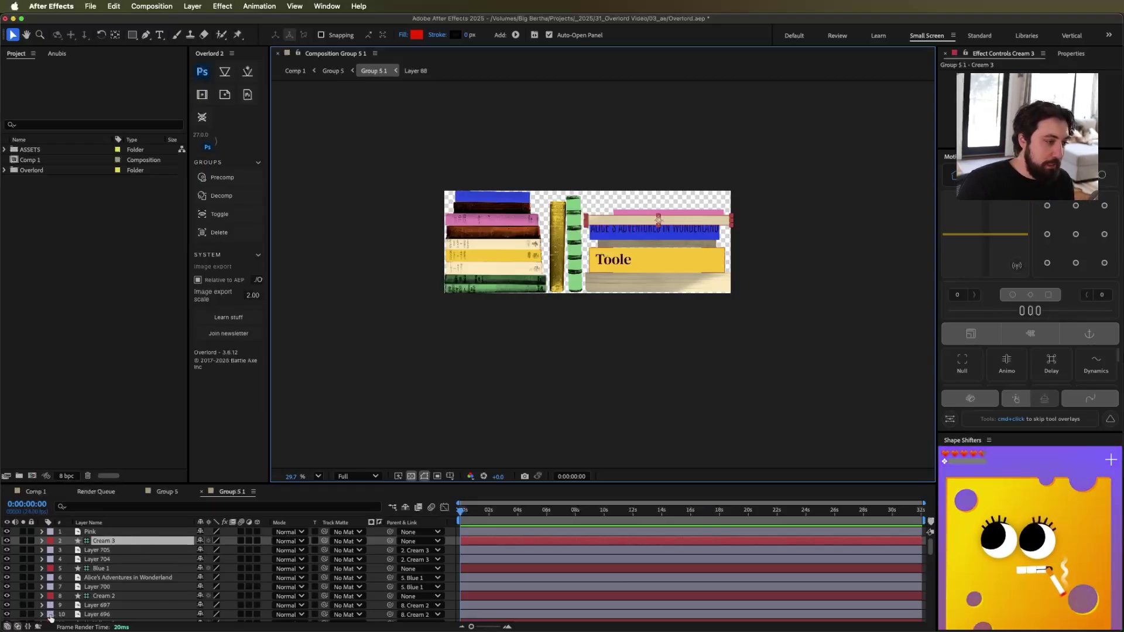
Open the Layer 88 precomp and select its Layer 88_mask matte
scroll(127, 547, down, 1)
scroll(127, 547, down, 10)
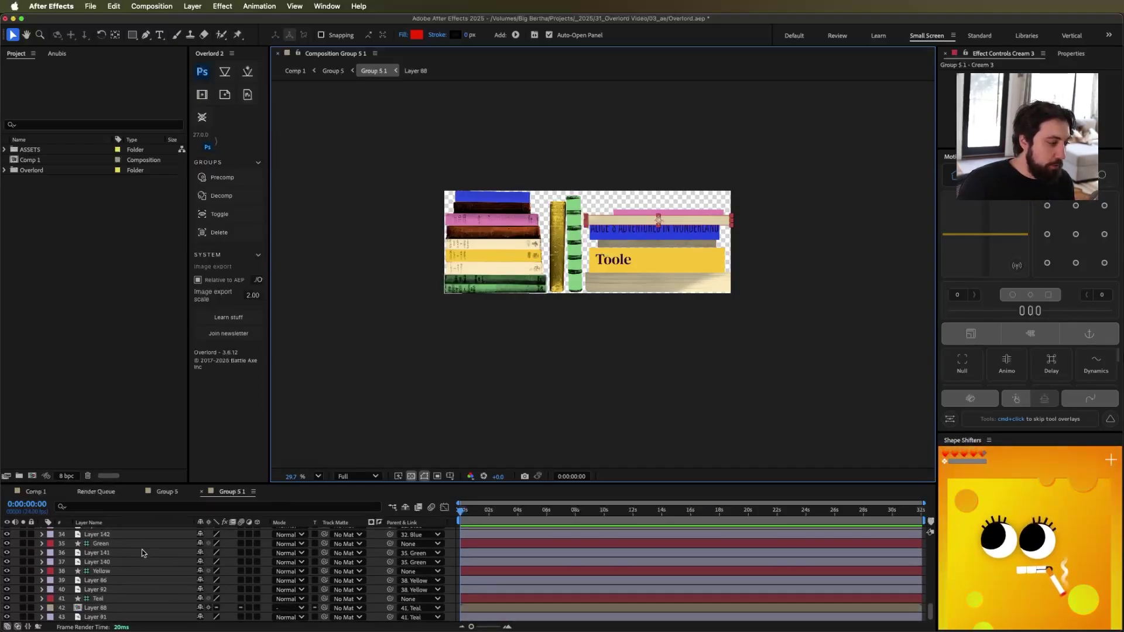
click(138, 609)
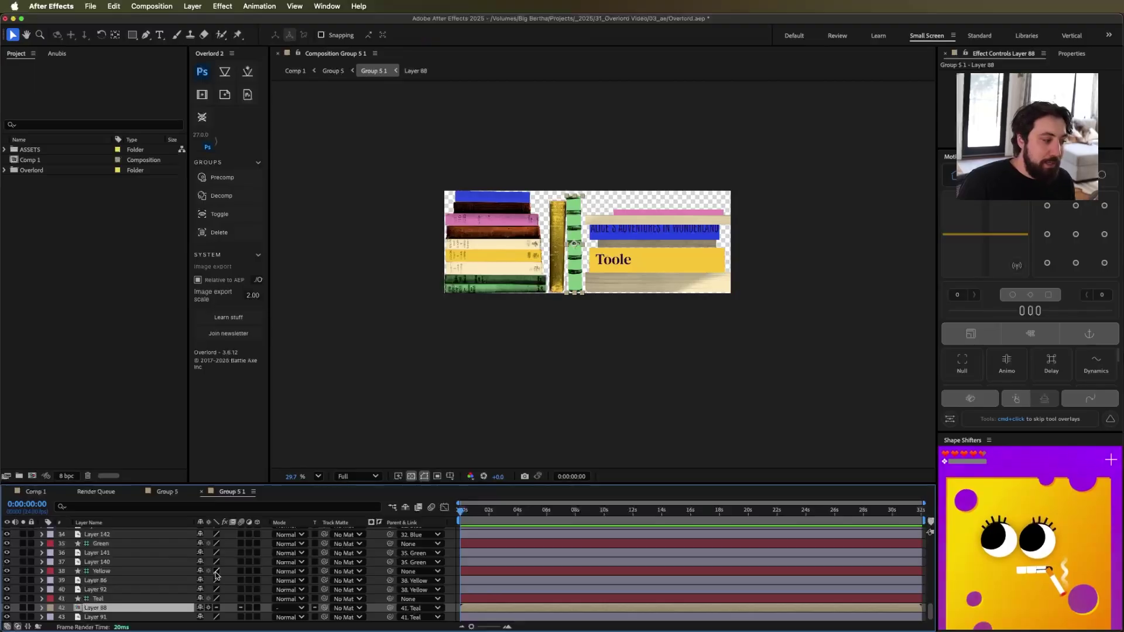
double_click(97, 609)
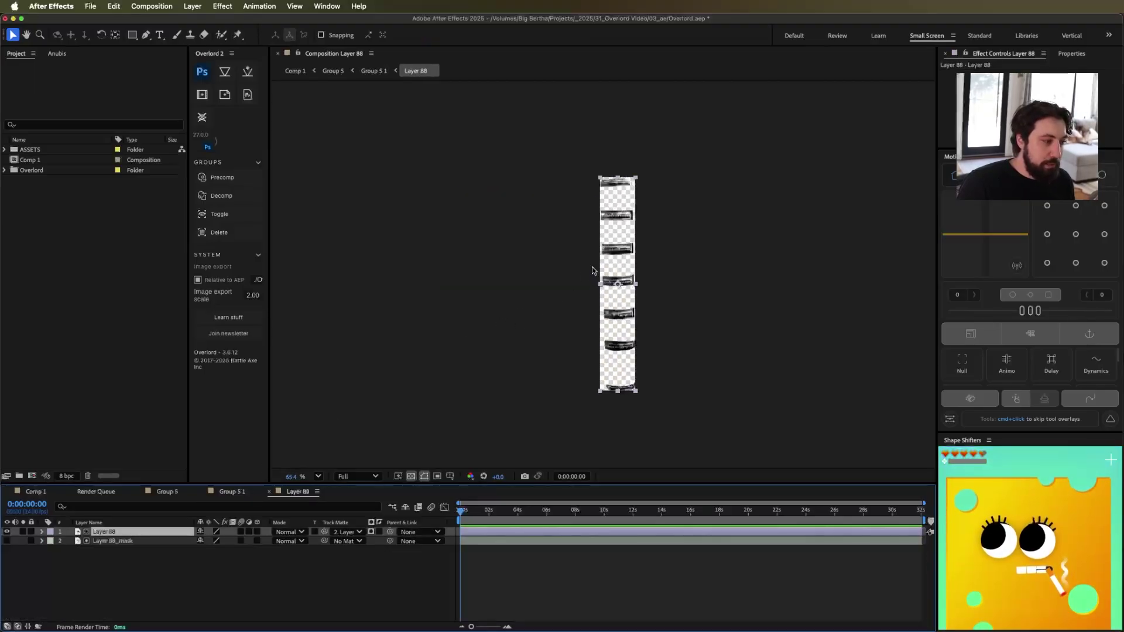
click(126, 541)
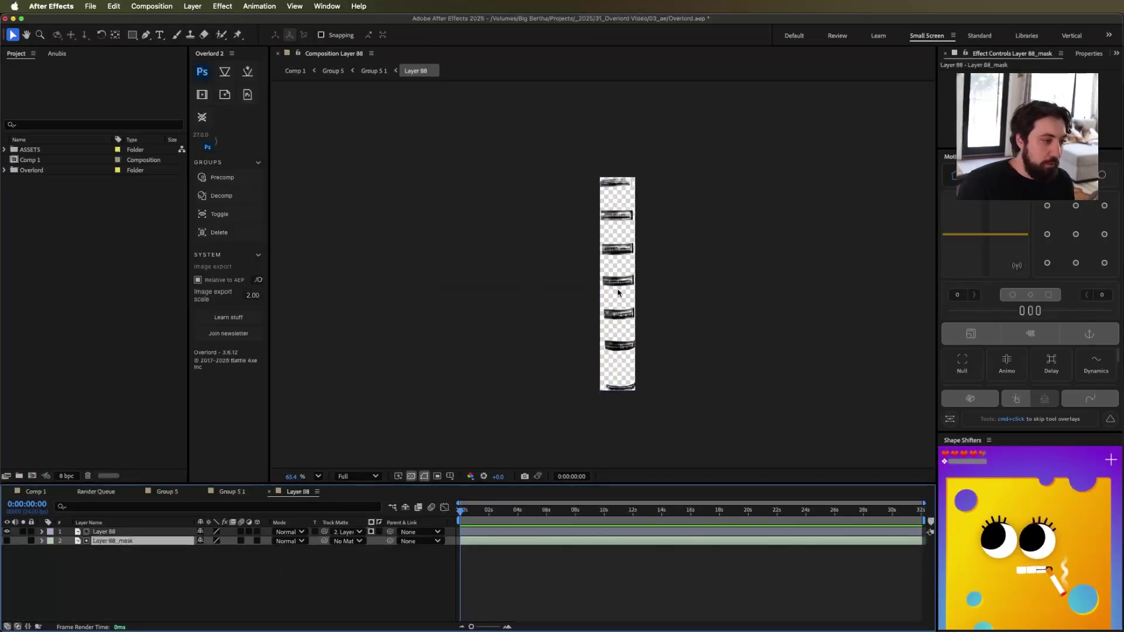
scroll(654, 253, down, 1)
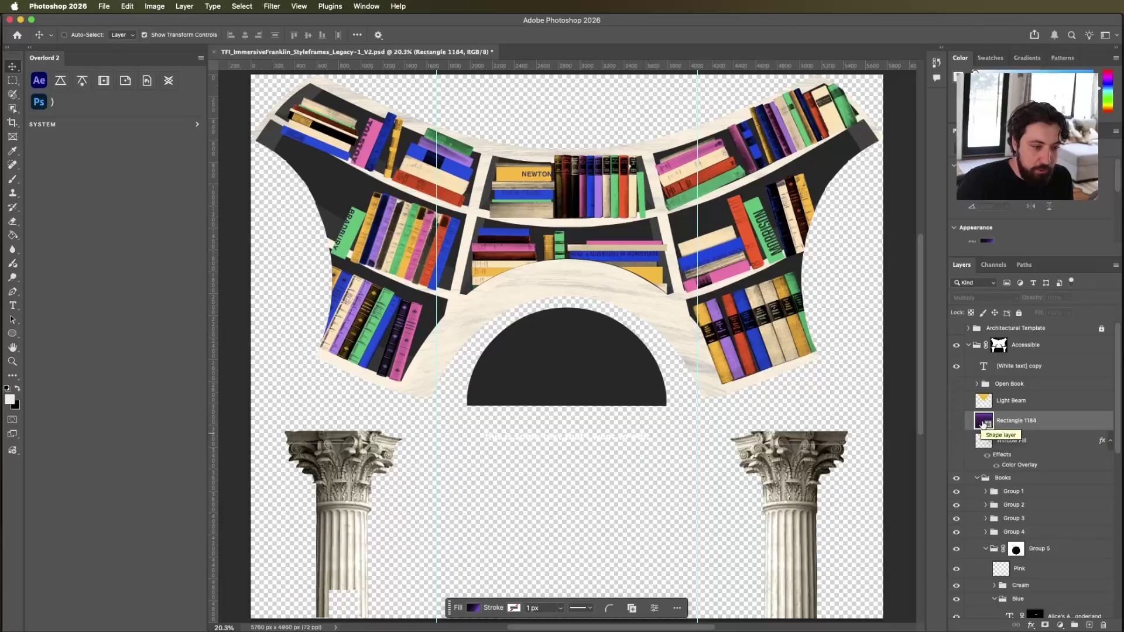
Show Rectangle 1184, send it into Comp 1, fit it to the comp, then delete it there
click(956, 421)
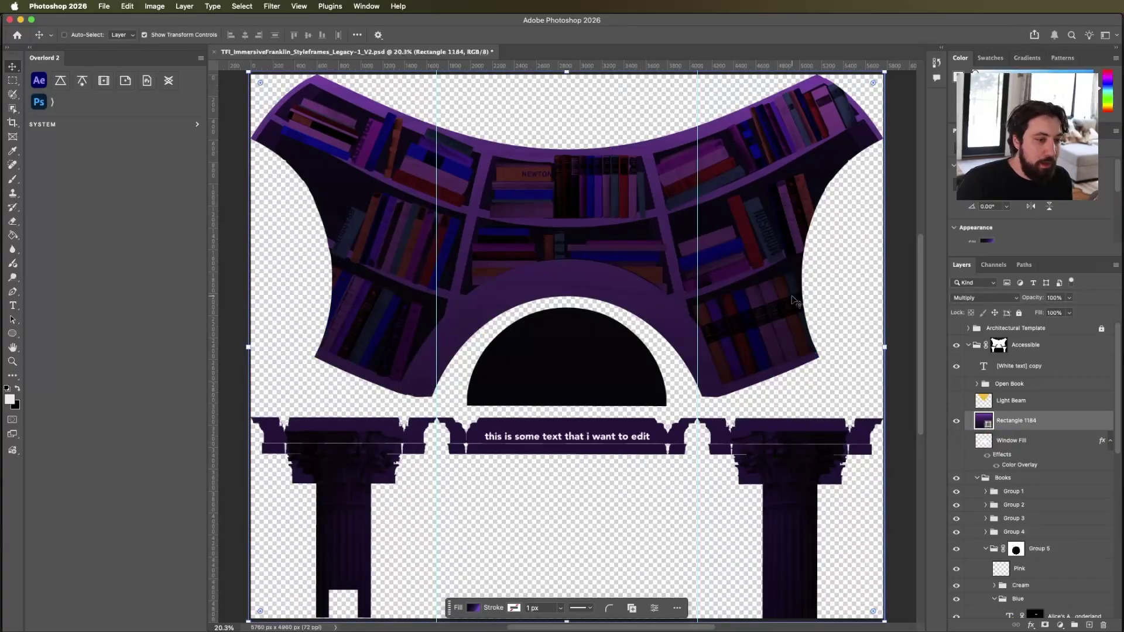
key(super+Tab)
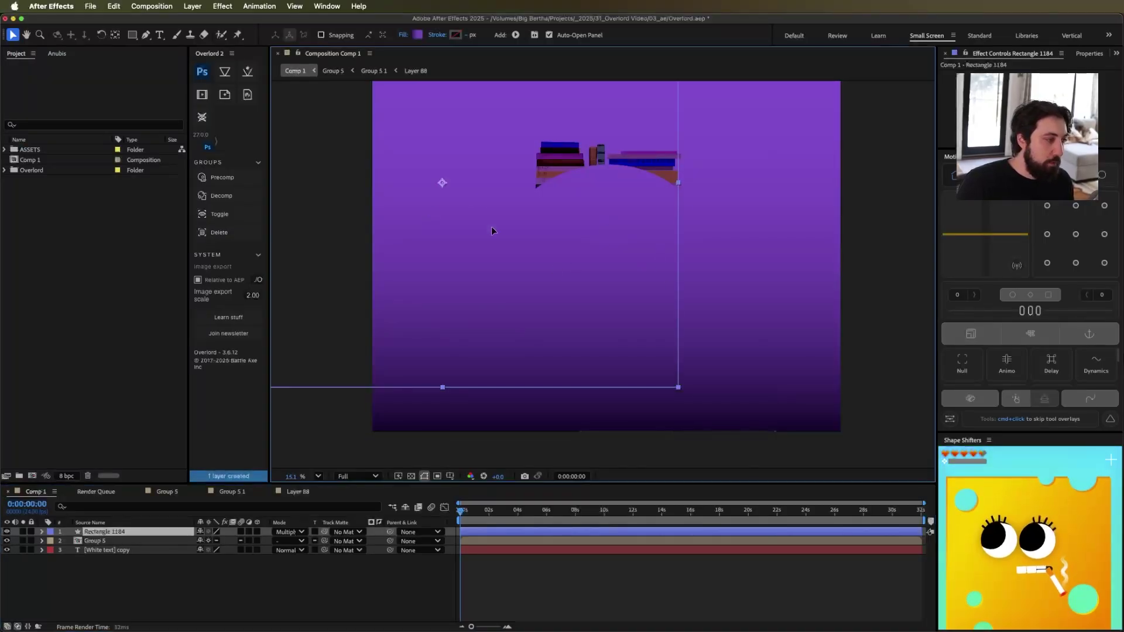
key(super+alt+f)
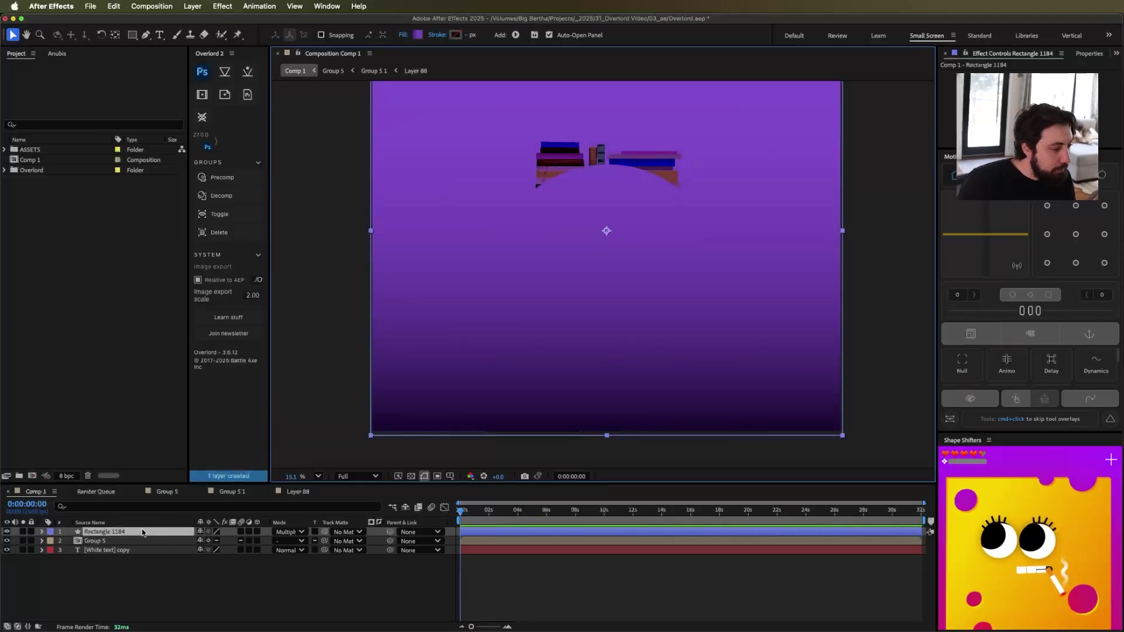
key(Delete)
key(super+Tab)
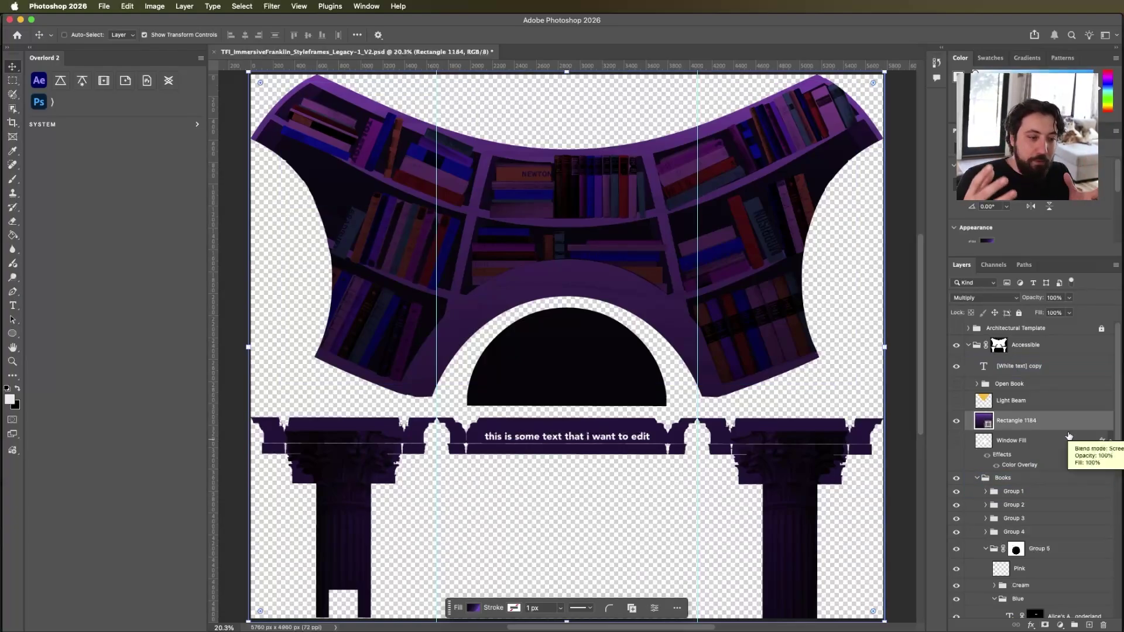
Merge Group 1 into a single layer, then undo to restore it as a folder
click(1035, 492)
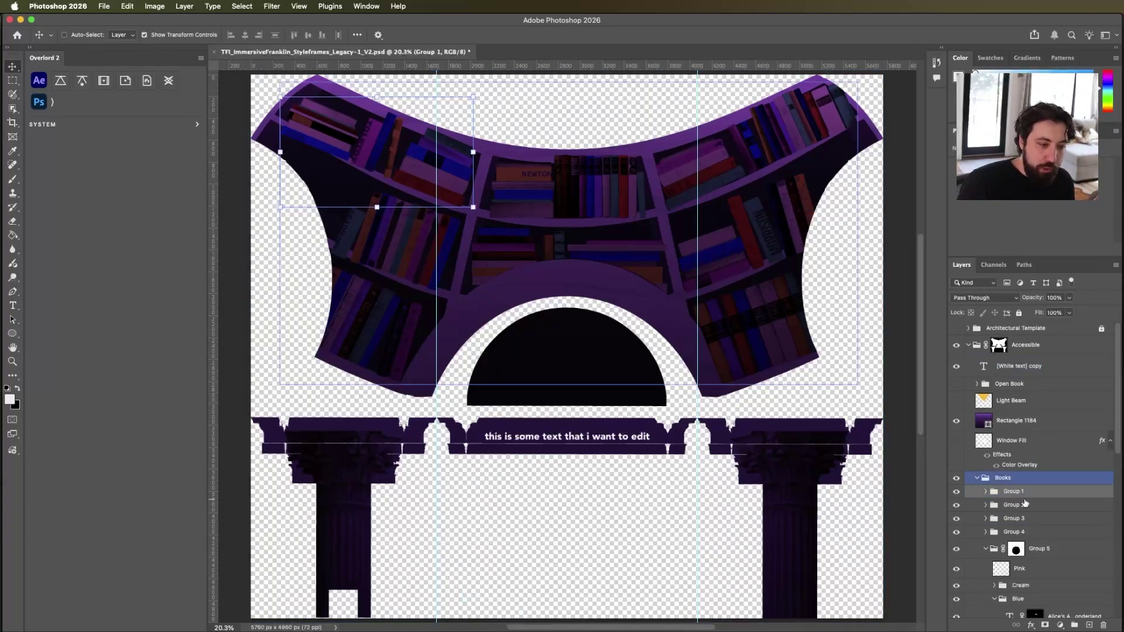
key(super+e)
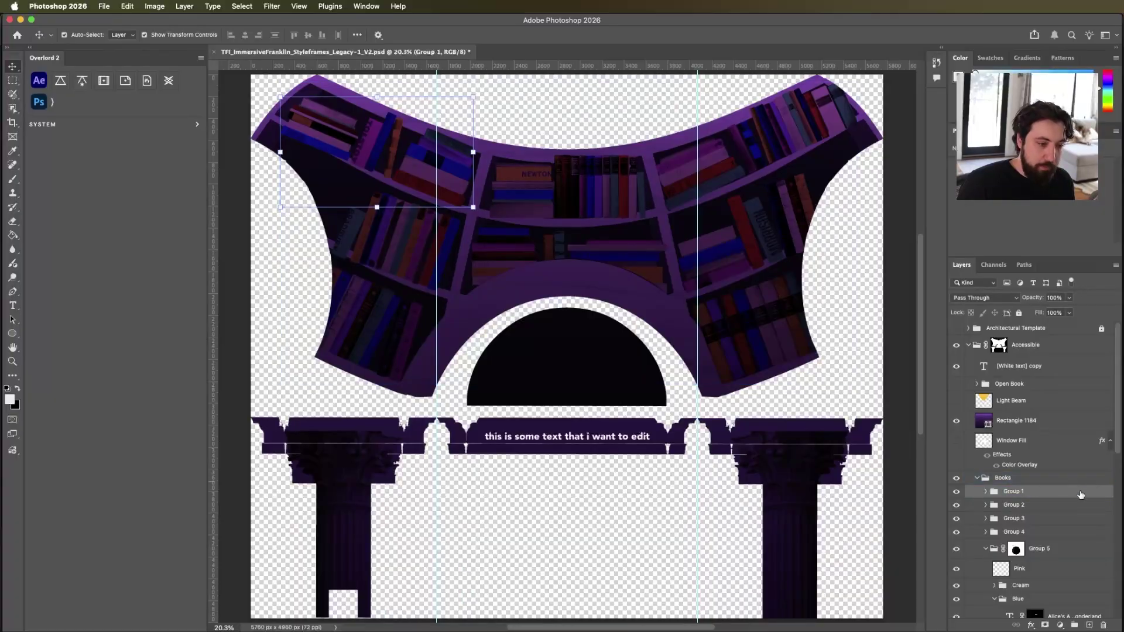
drag(1016, 496, 939, 420)
key(super+z)
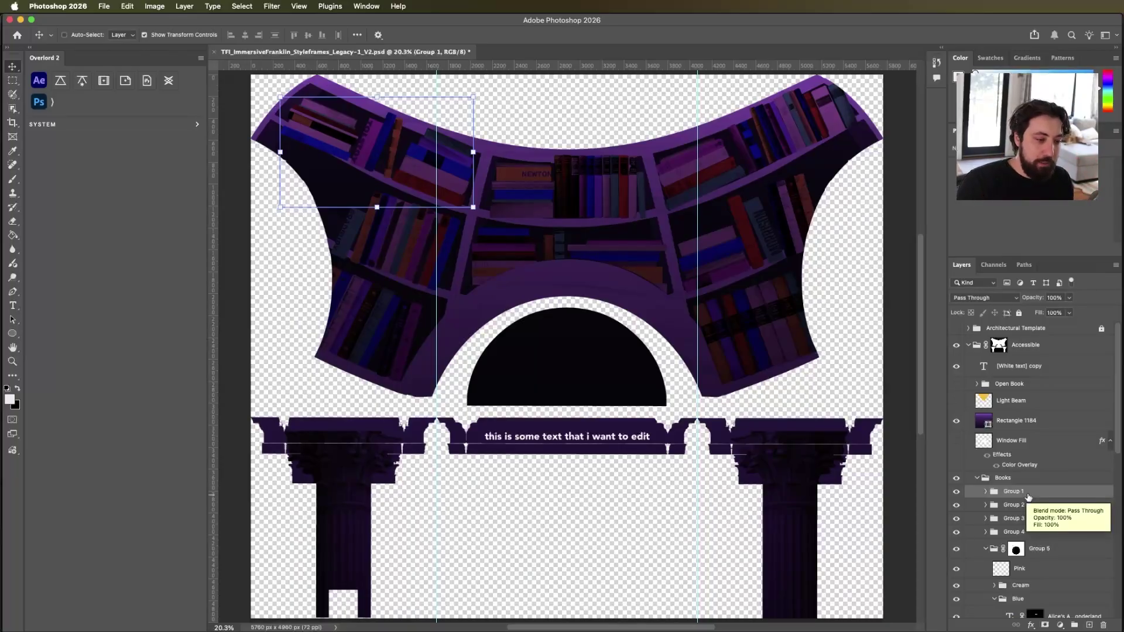
Select the Books group and expand Group 1 to show its coloured book folders
click(1018, 478)
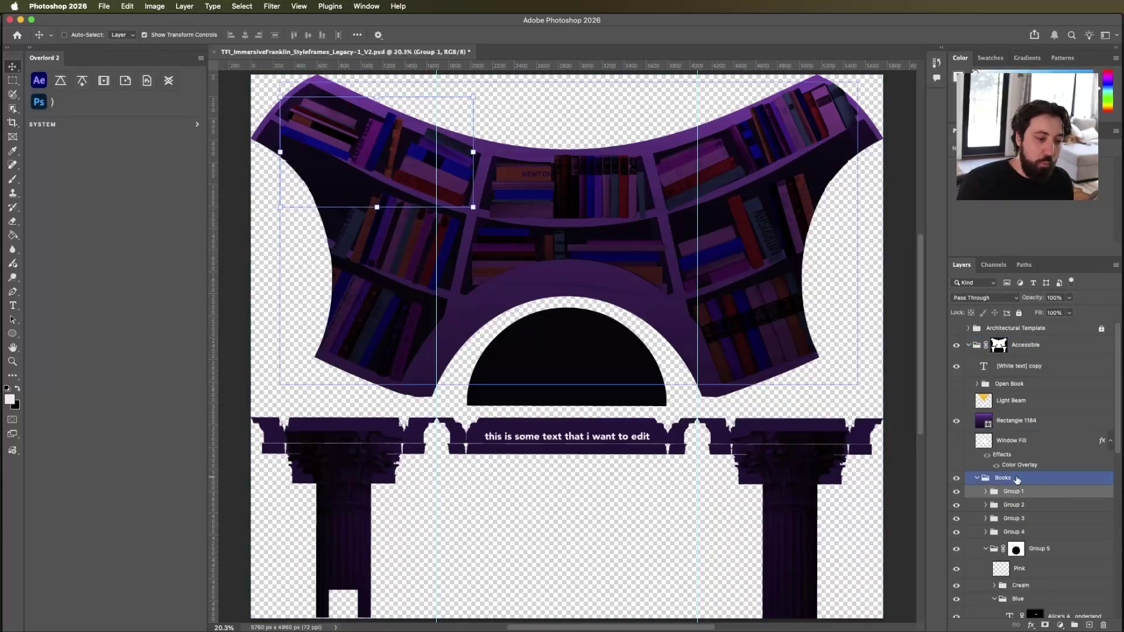
click(985, 492)
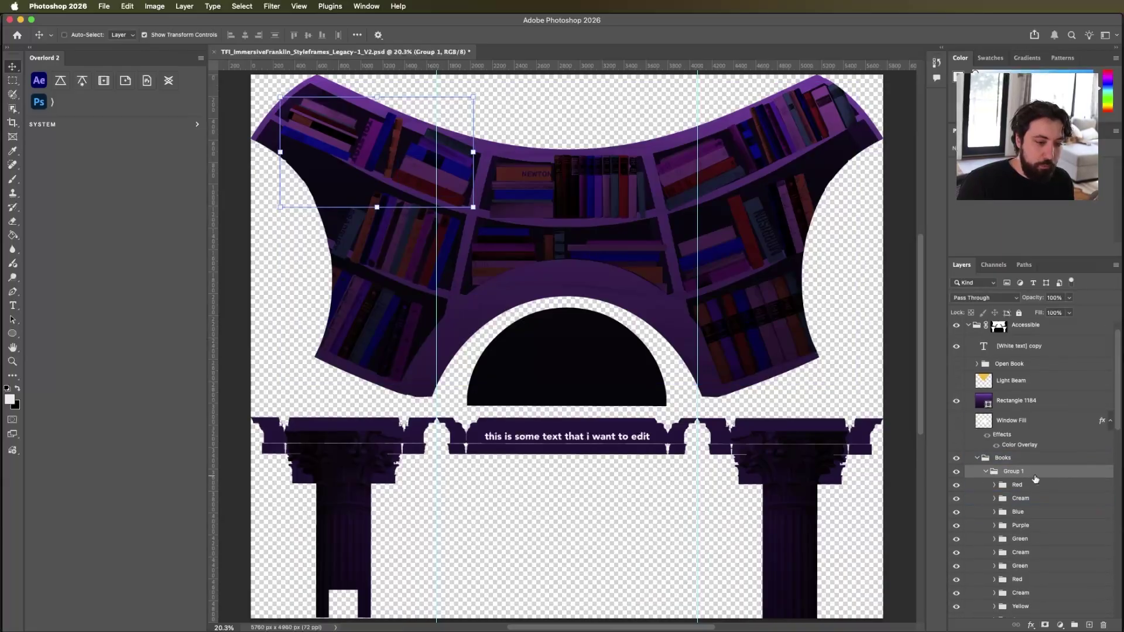
scroll(1035, 478, down, 5)
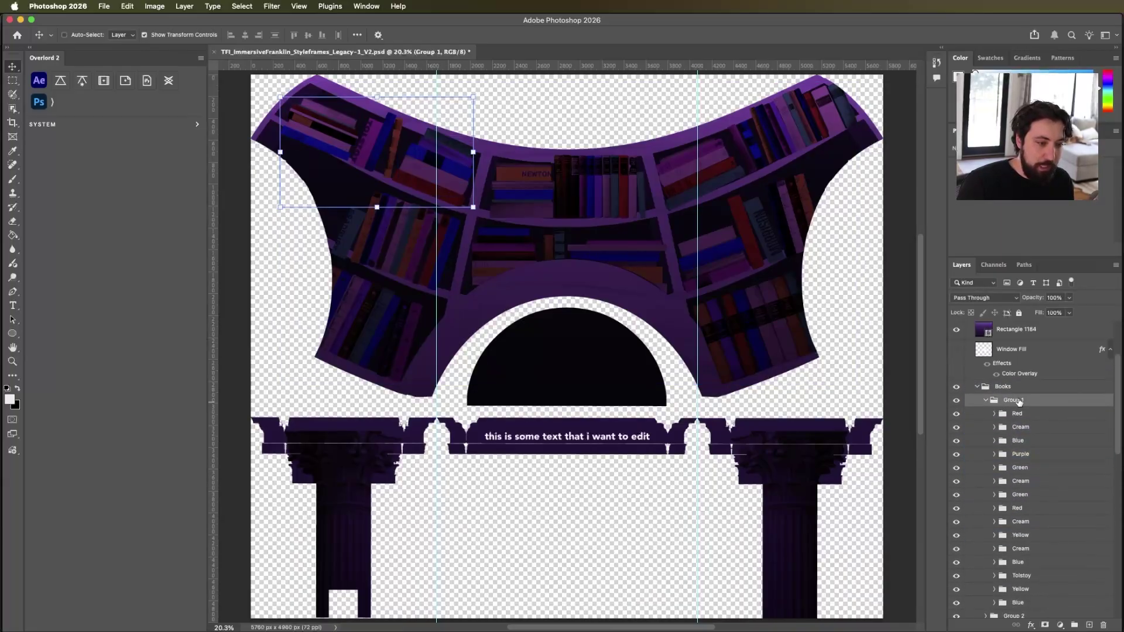
Push Group 1 into Comp 1 as a rasterized layer and pan the comp to view the books
click(81, 82)
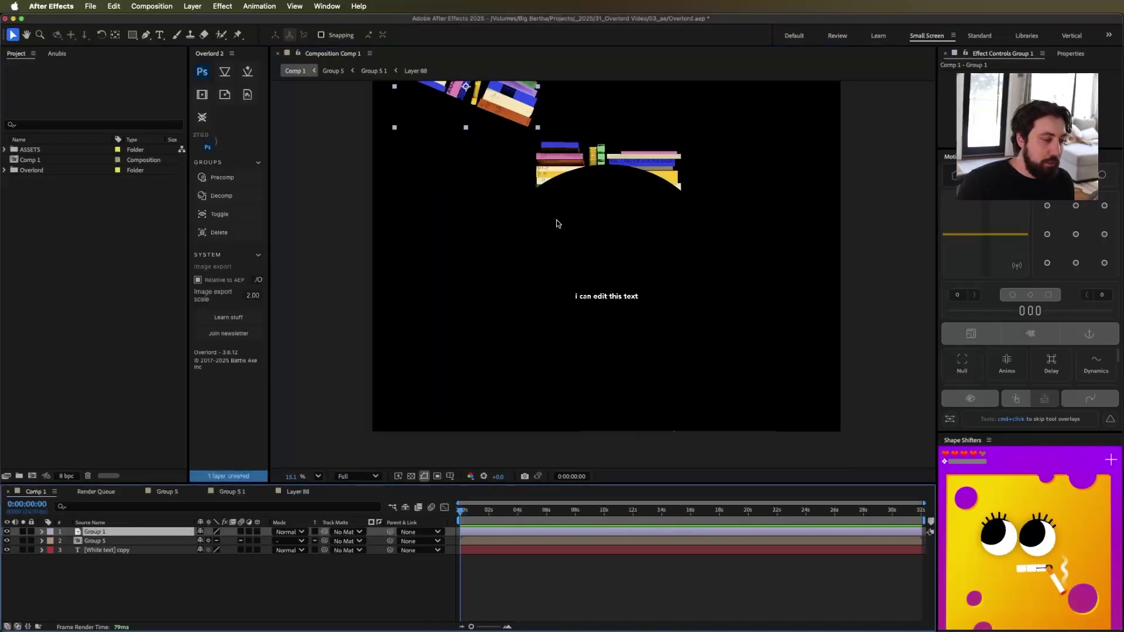
key(h)
drag(572, 185, 624, 287)
key(v)
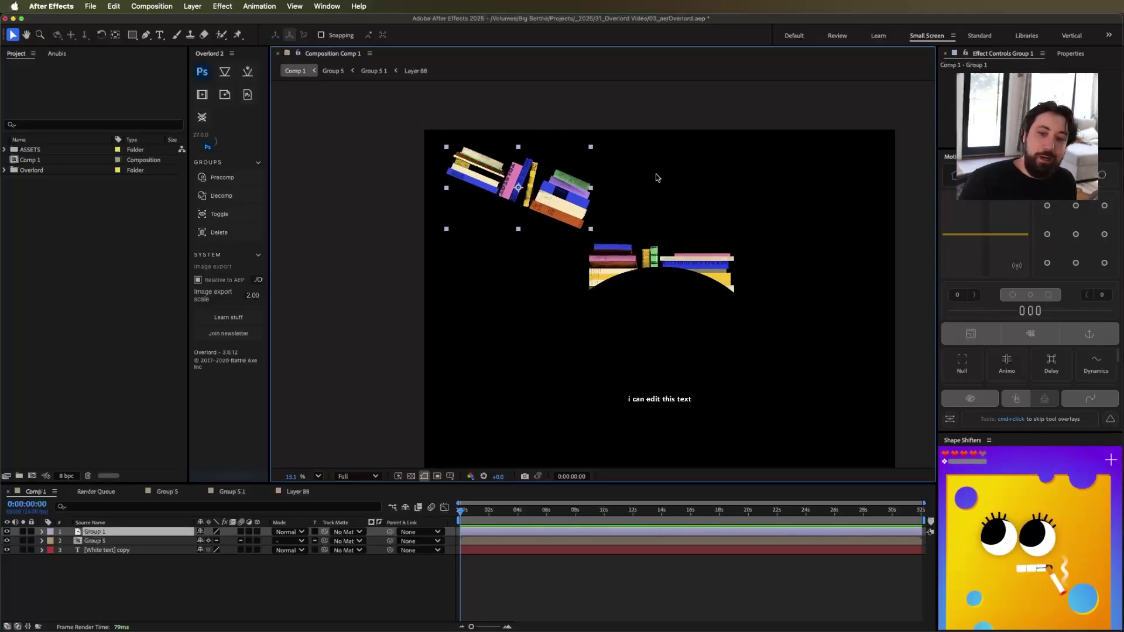
key(super+Tab)
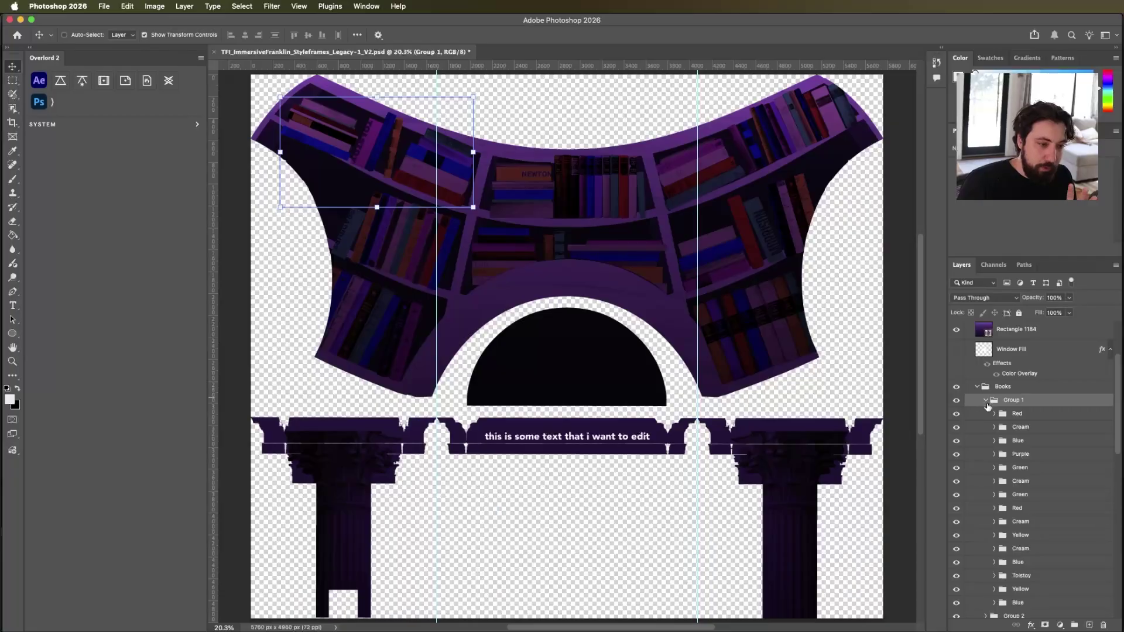
click(107, 88)
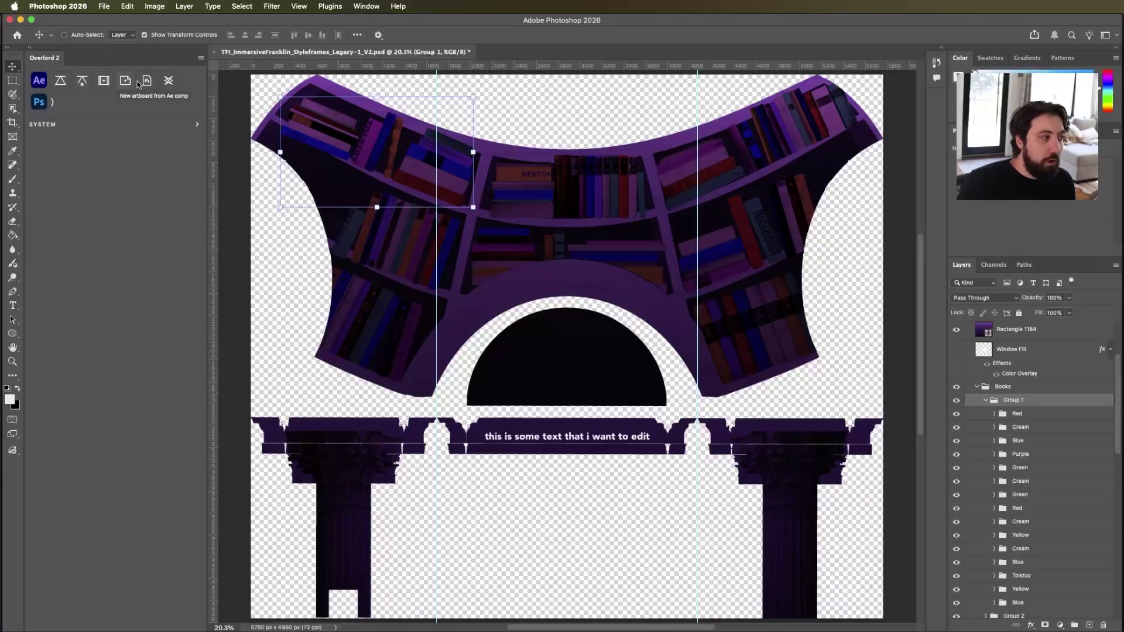
Select Rectangle 1184 and create a new artboard from the After Effects comp
super+click(515, 164)
scroll(515, 164, down, 5)
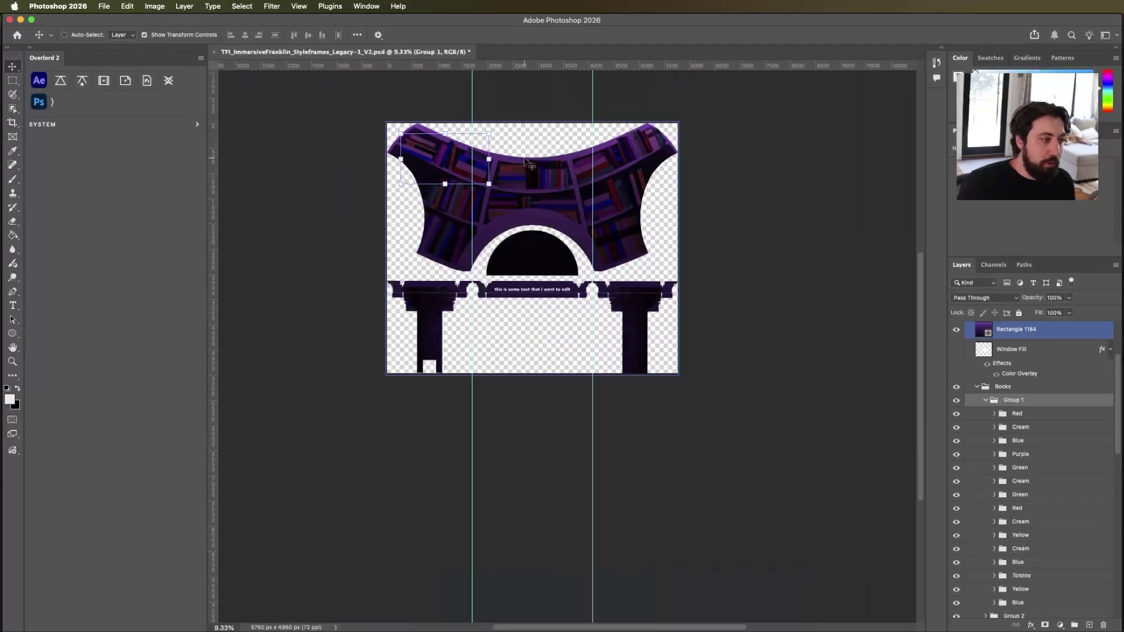
click(124, 87)
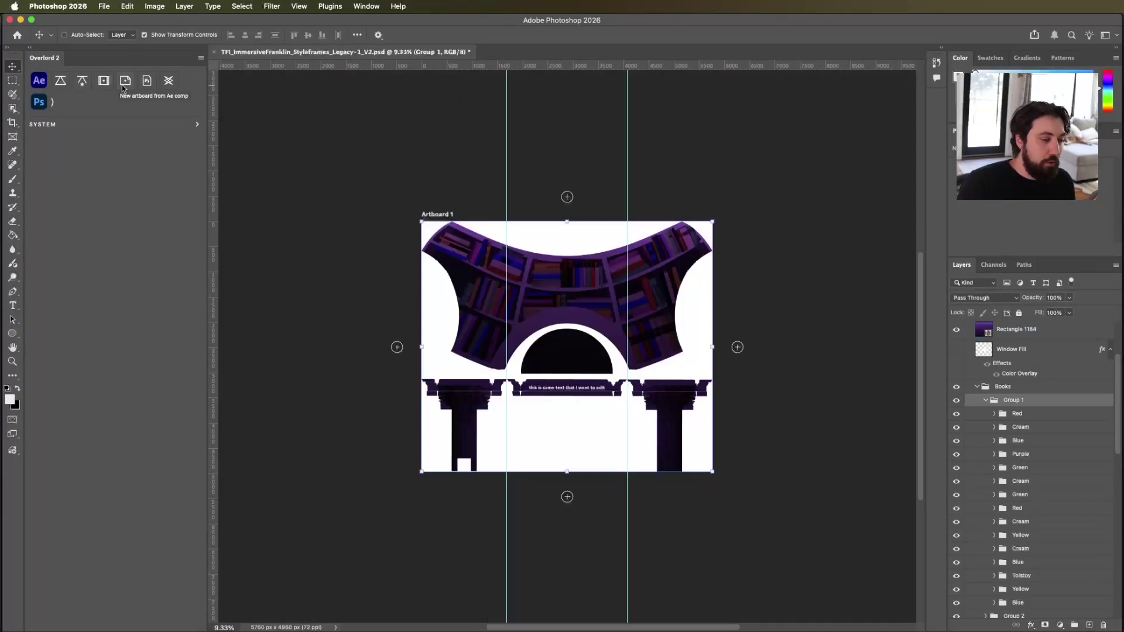
Delete the blank Artboard 2, leaving only Artboard 1
scroll(650, 276, down, 5)
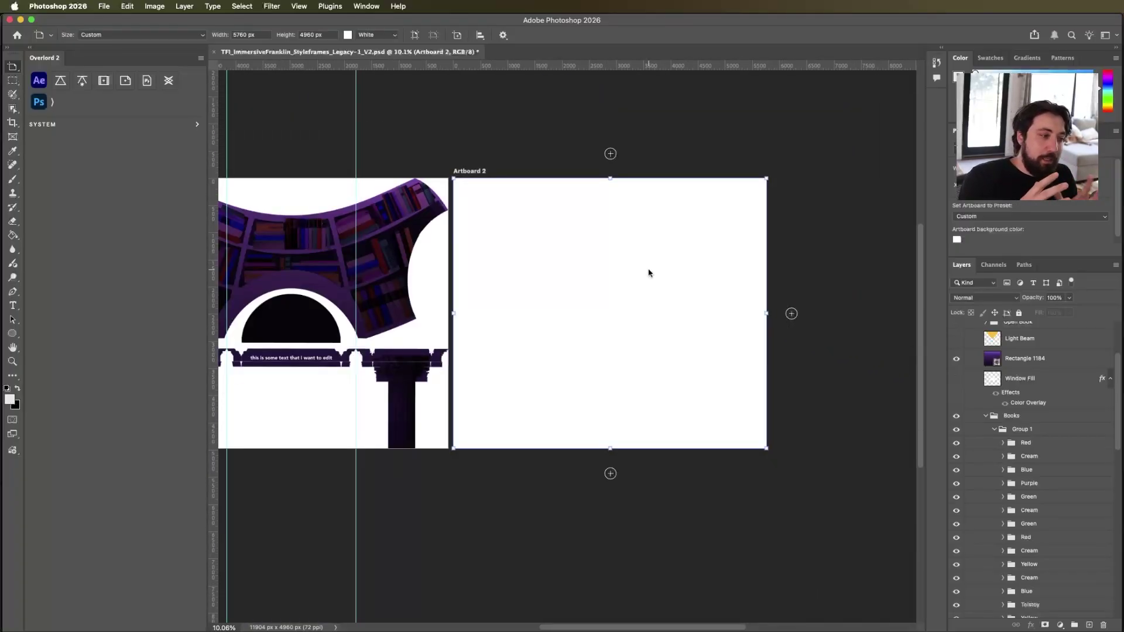
scroll(526, 120, left, 3)
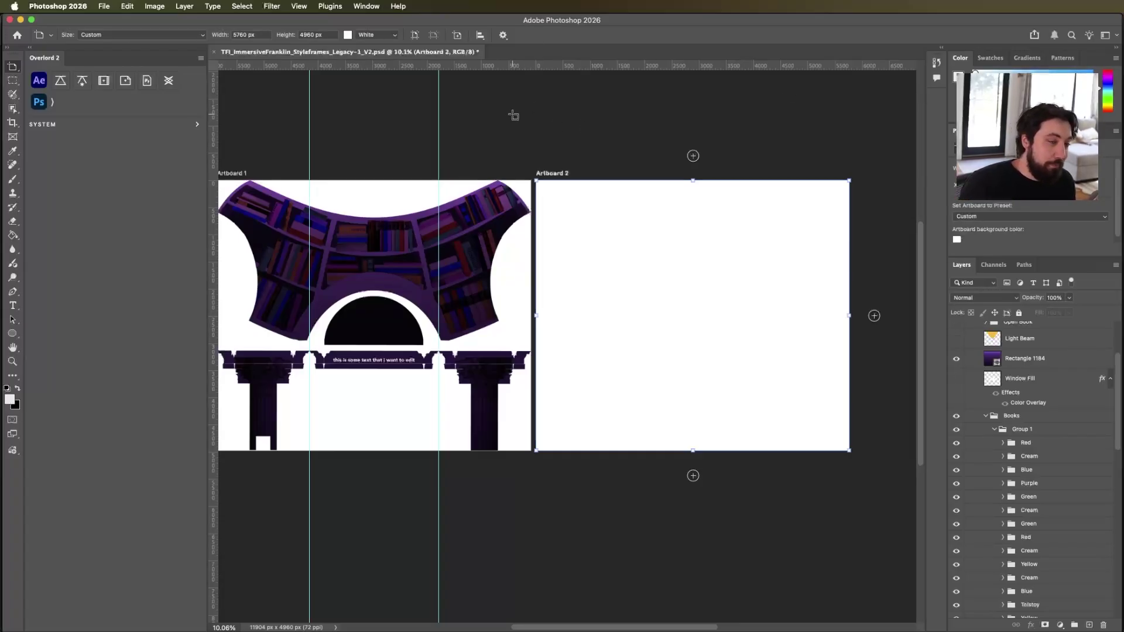
key(Delete)
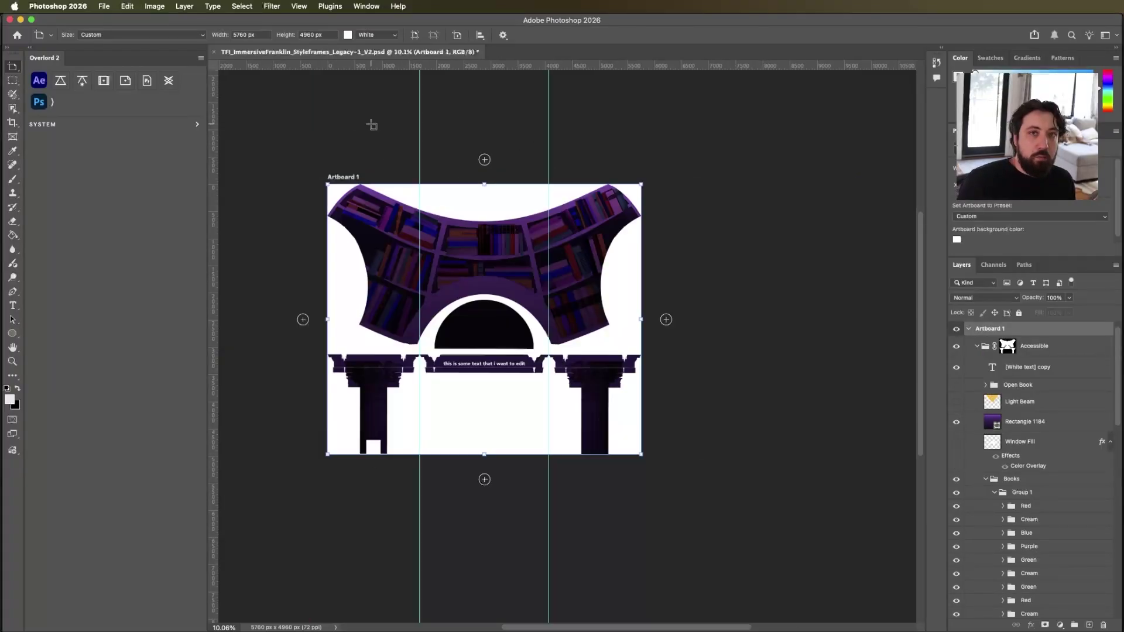
Push the whole PSD into After Effects using Overlord's Import Ps file button
click(149, 85)
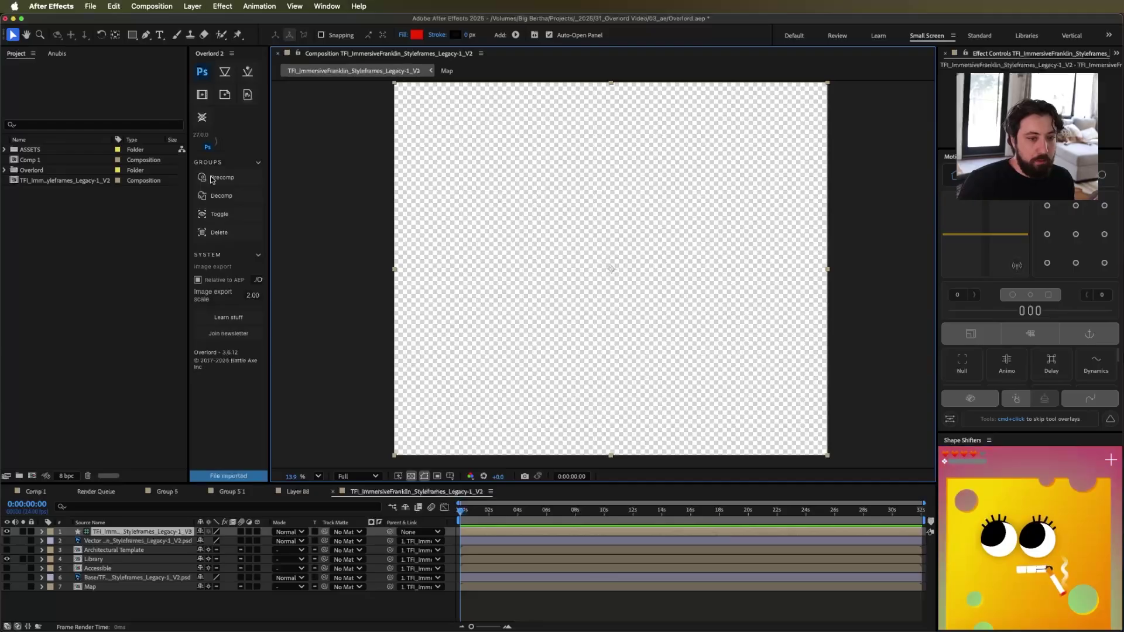
Select the TFI_ImmersiveFranklin comp, expand the Overlord folder, and briefly open the Images folder
click(23, 180)
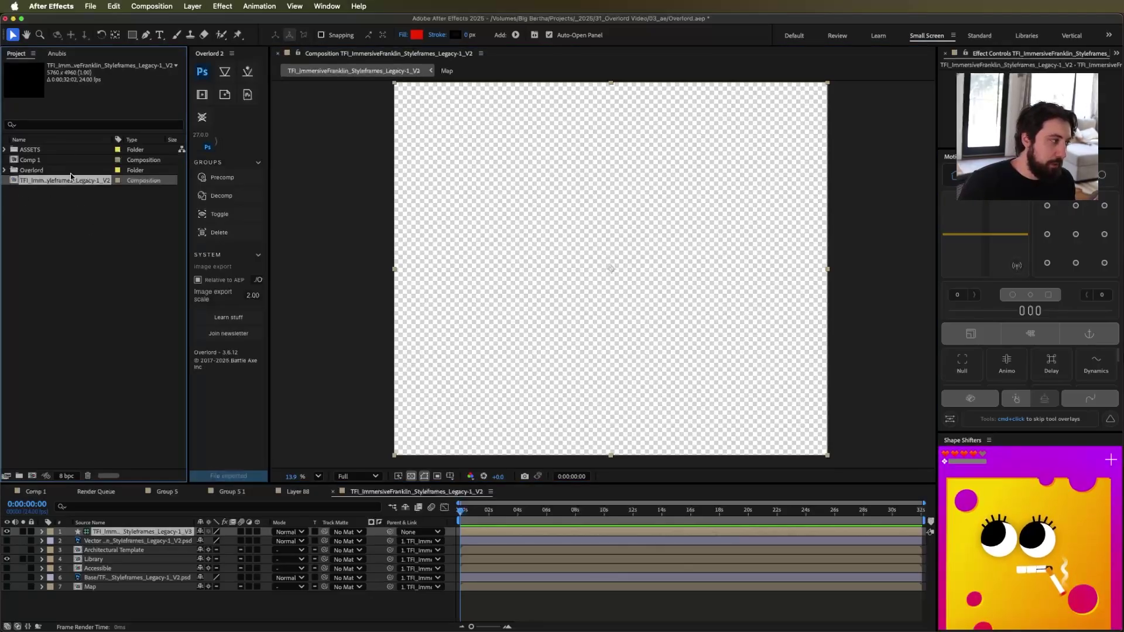
click(5, 170)
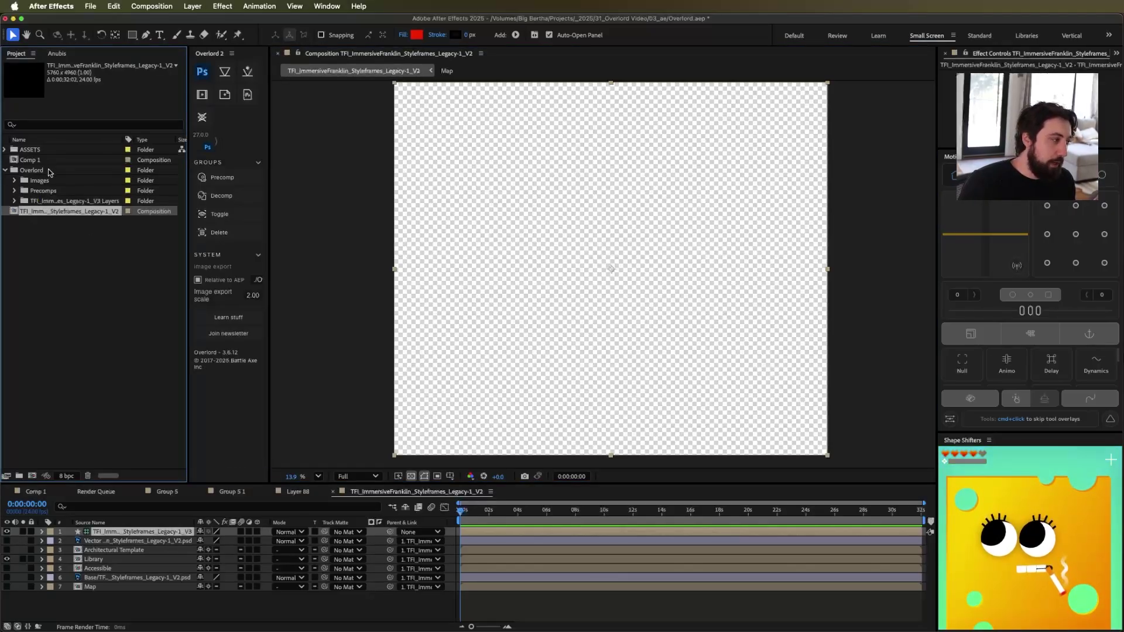
click(14, 180)
click(14, 180)
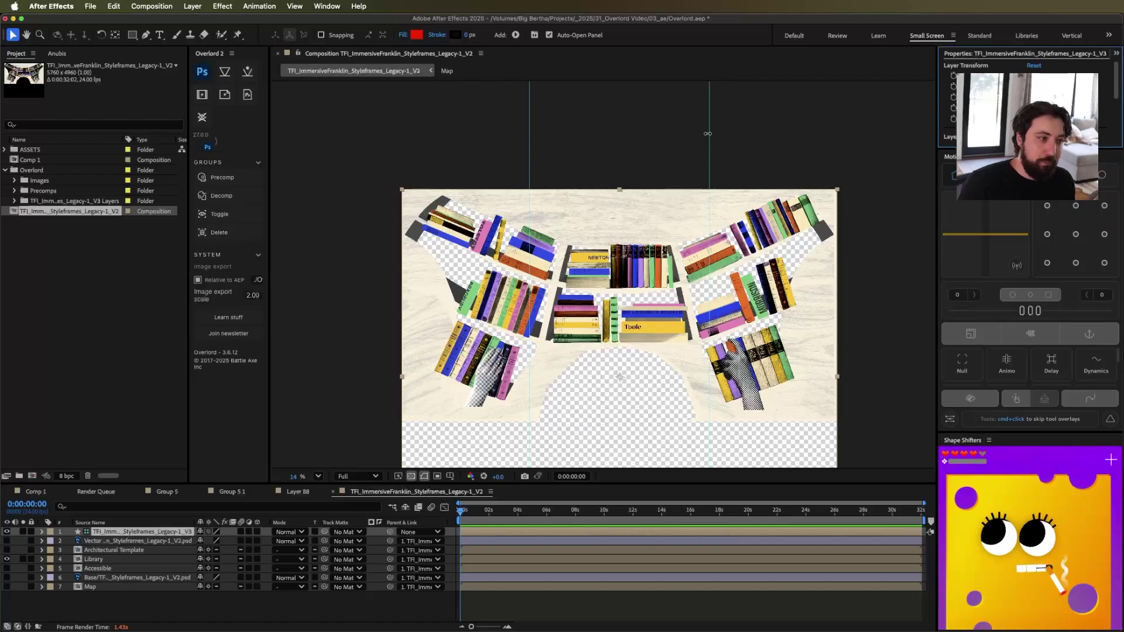
mouse_move(708, 134)
mouse_down()
mouse_move(745, 134)
mouse_move(696, 141)
mouse_move(709, 155)
mouse_up()
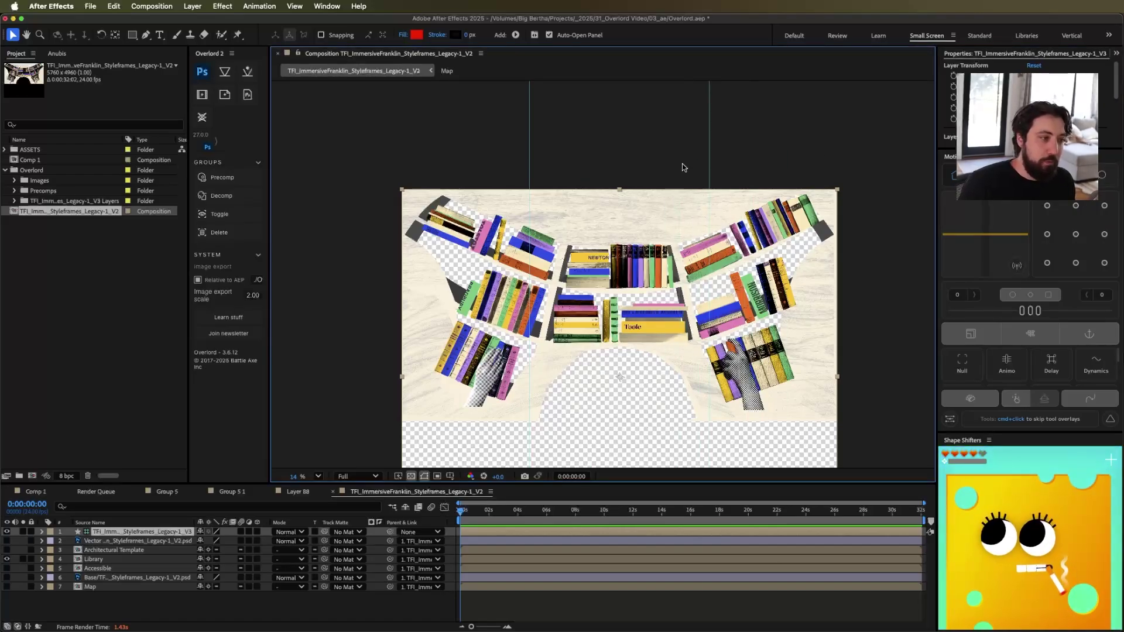
click(708, 155)
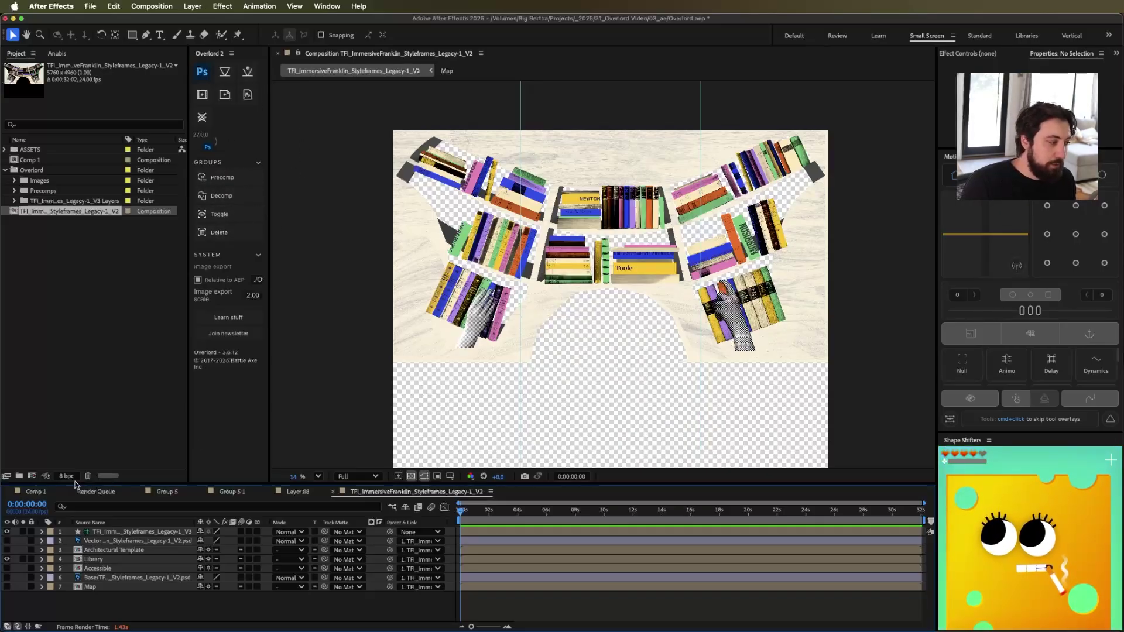
In Comp 1, precompose the Group 1 book stack with Overlord and preview the new precomp
click(35, 492)
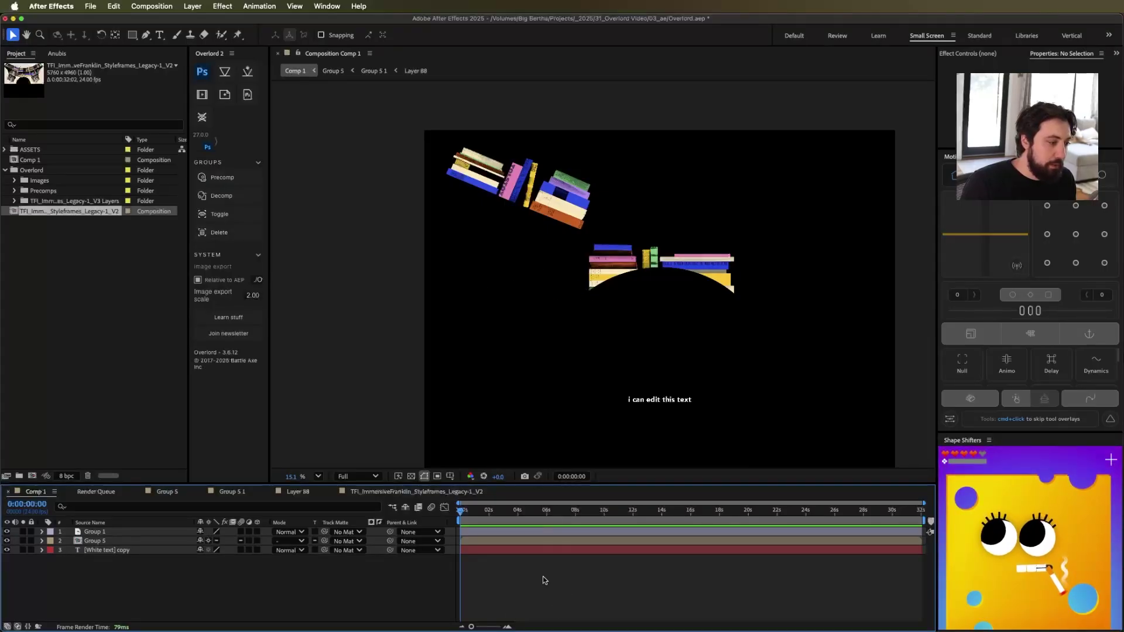
click(492, 530)
mouse_move(539, 194)
mouse_down()
mouse_move(539, 177)
mouse_move(531, 206)
mouse_up()
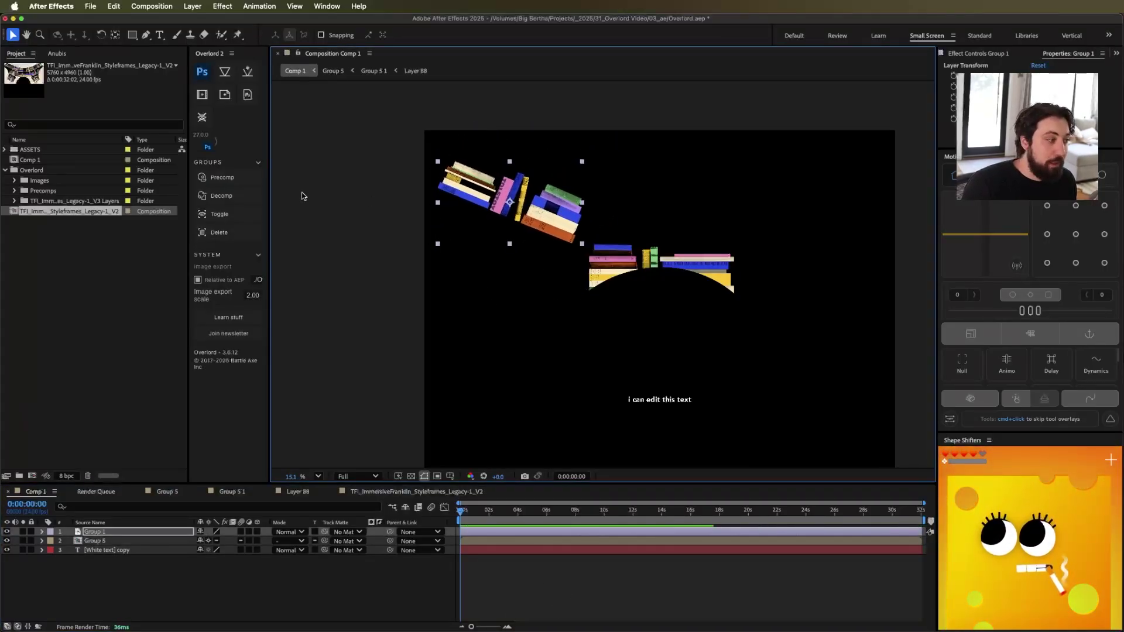
click(214, 177)
double_click(97, 531)
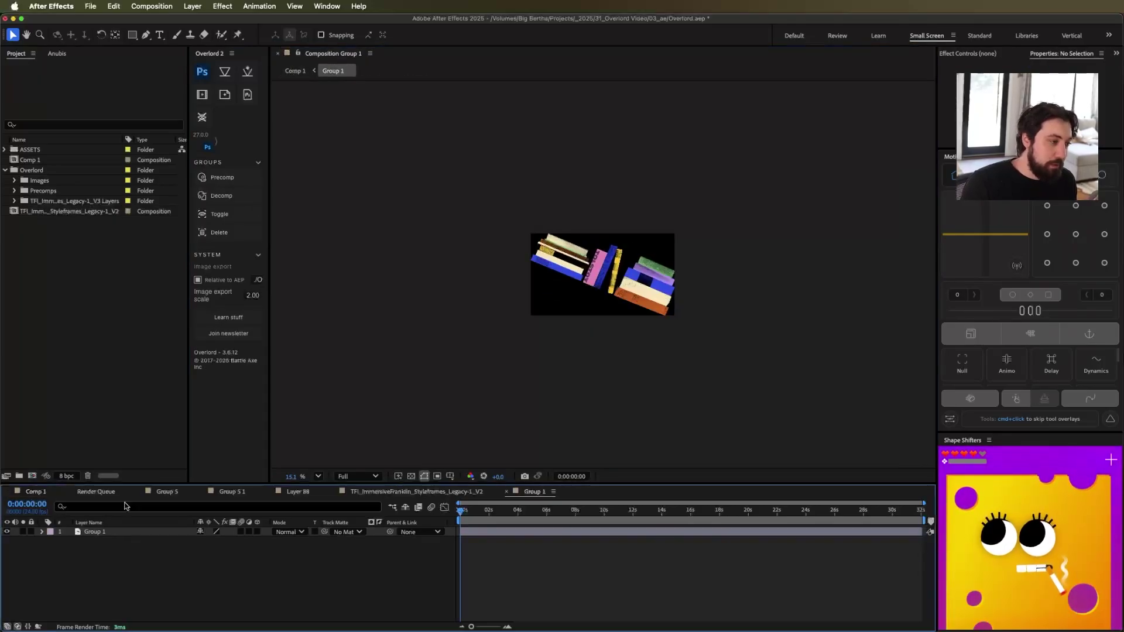
click(36, 491)
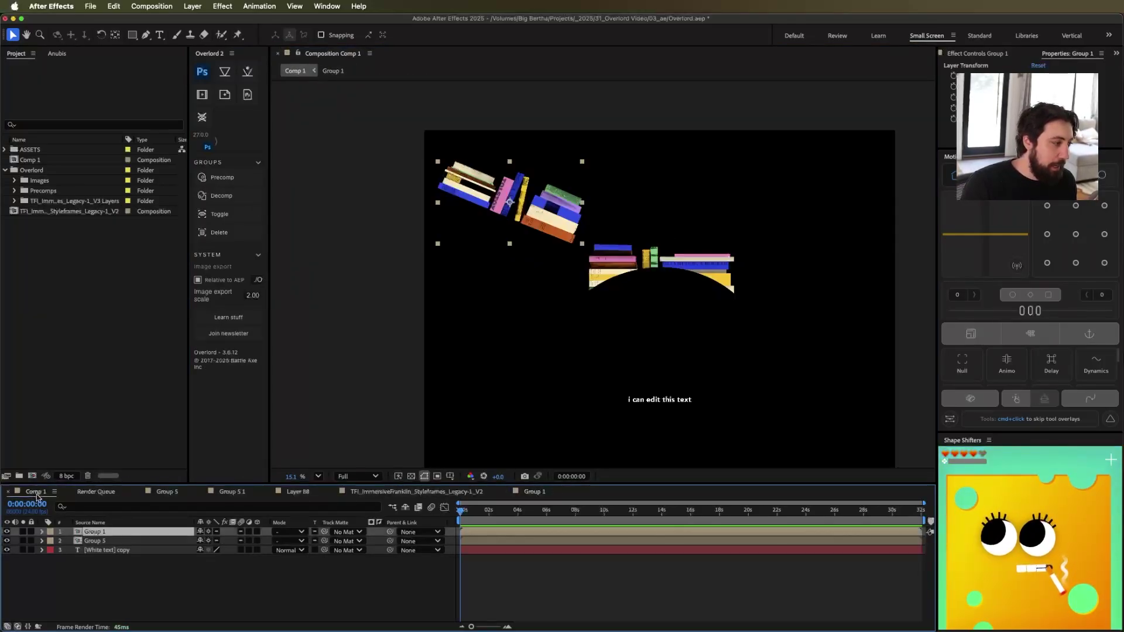
Add a parent Group 1 layer, reposition the book stack, and test toggling its visibility
click(220, 214)
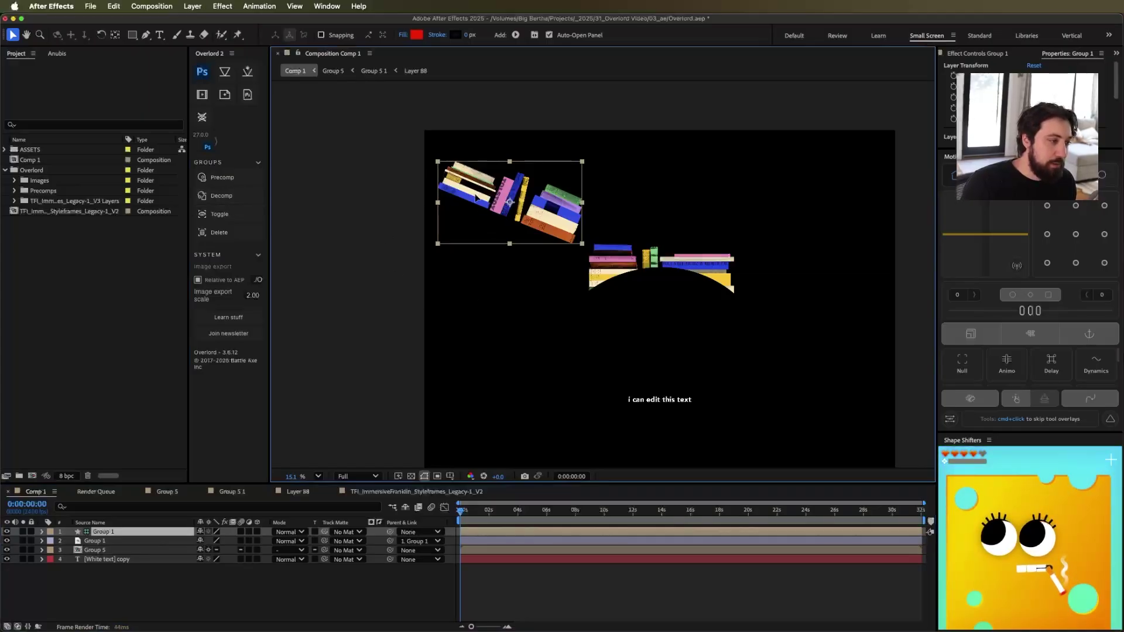
drag(501, 233, 507, 209)
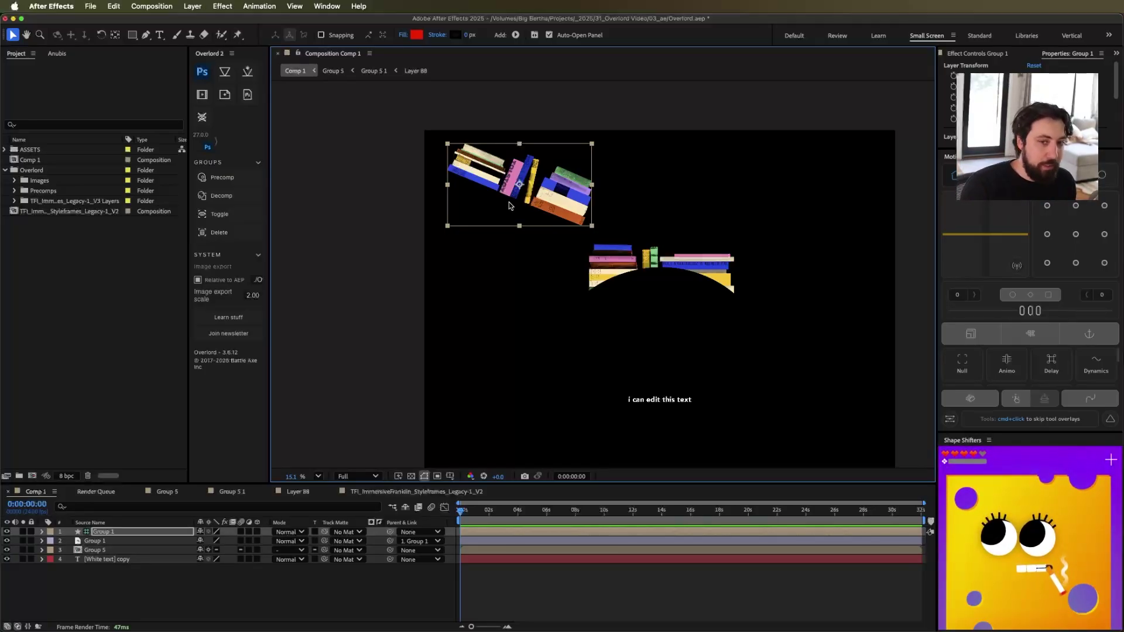
drag(509, 204, 500, 222)
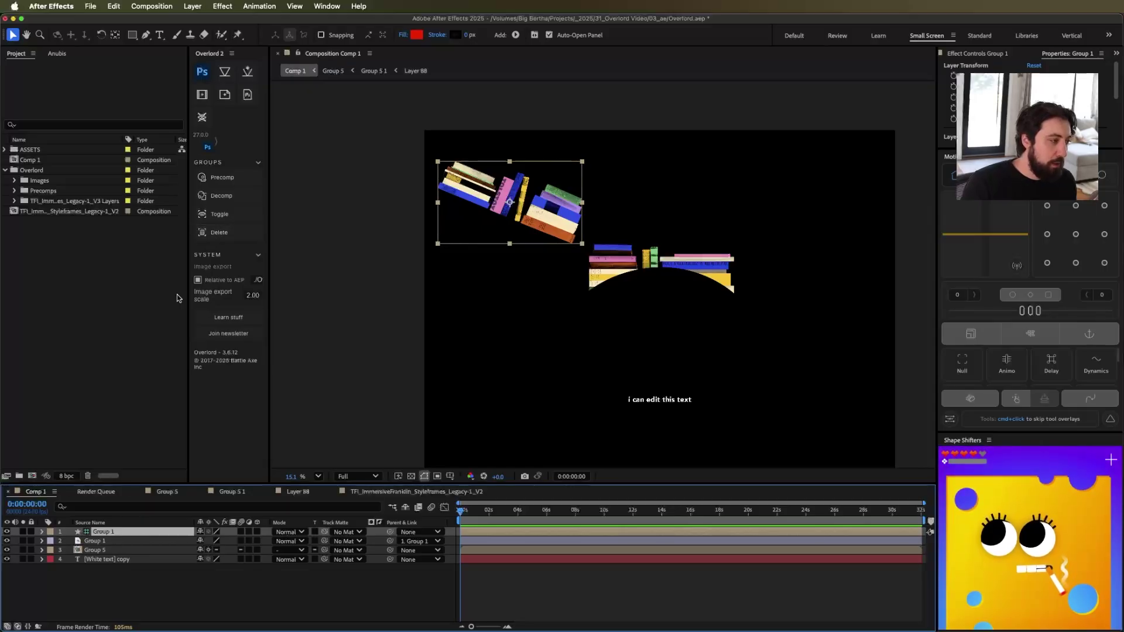
click(227, 216)
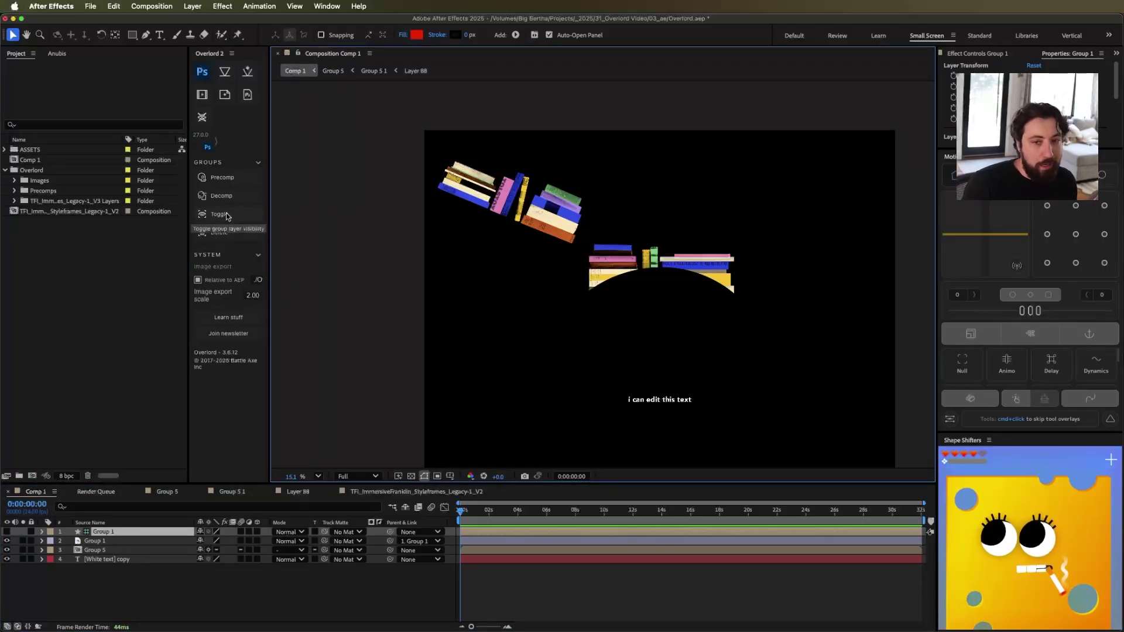
click(227, 216)
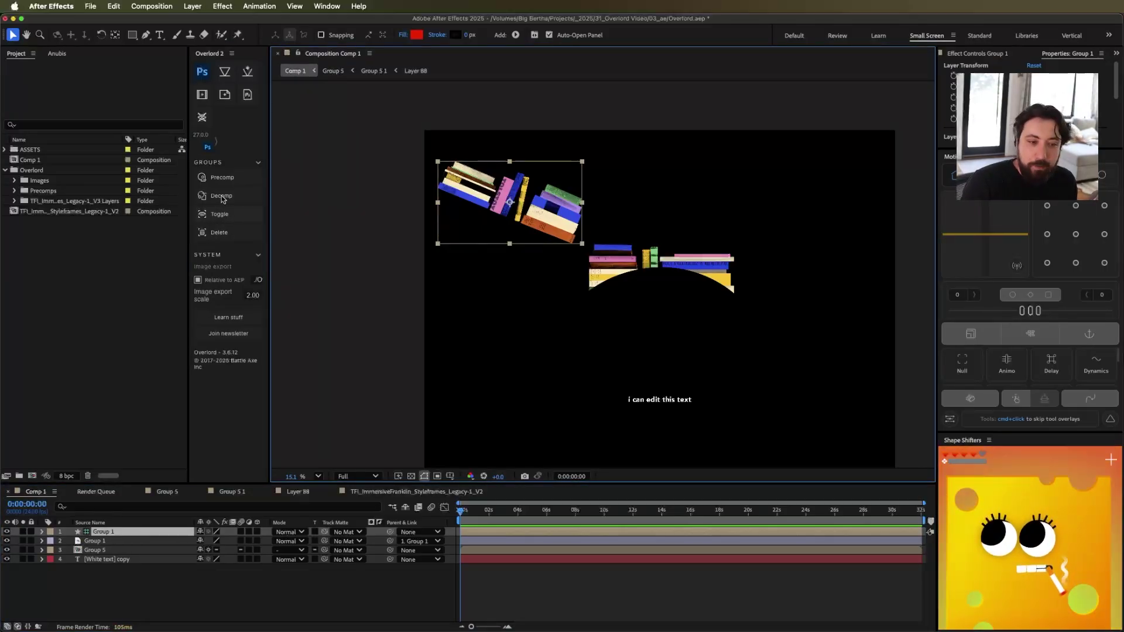
click(9, 533)
click(8, 532)
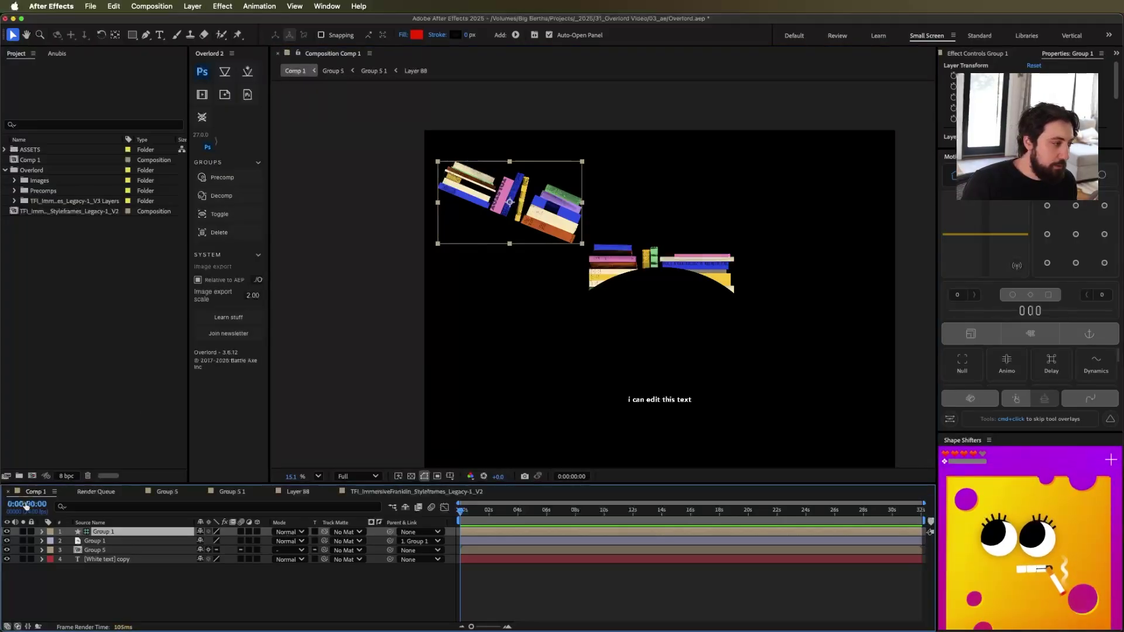
click(225, 236)
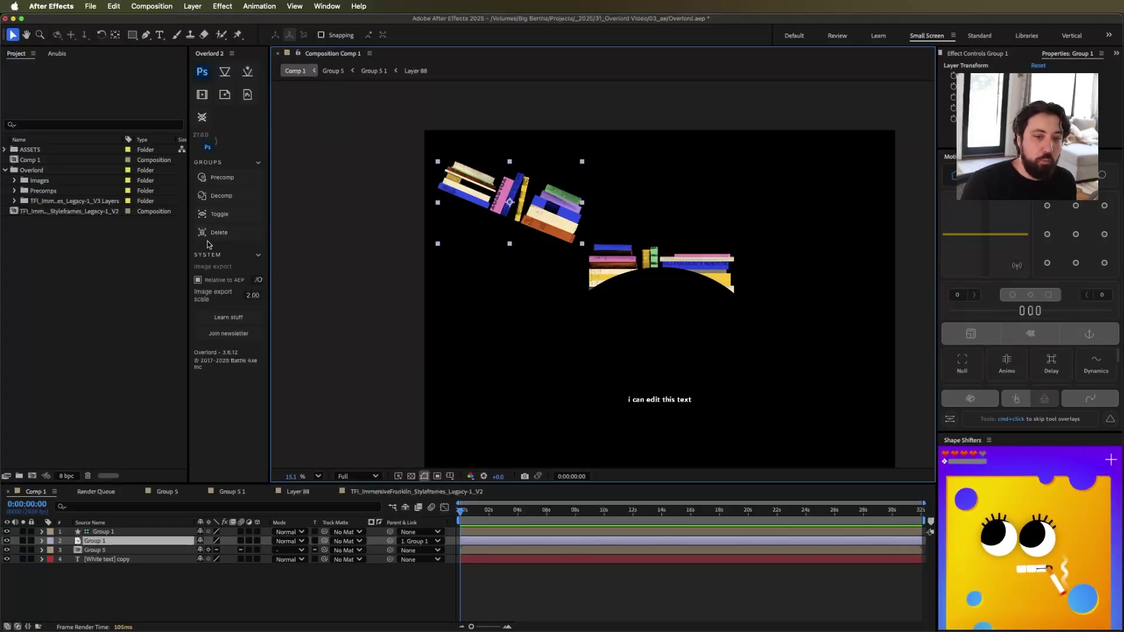
Enter the Group 5 1 precomp with the Toole title and toggle its layers with Overlord
click(232, 492)
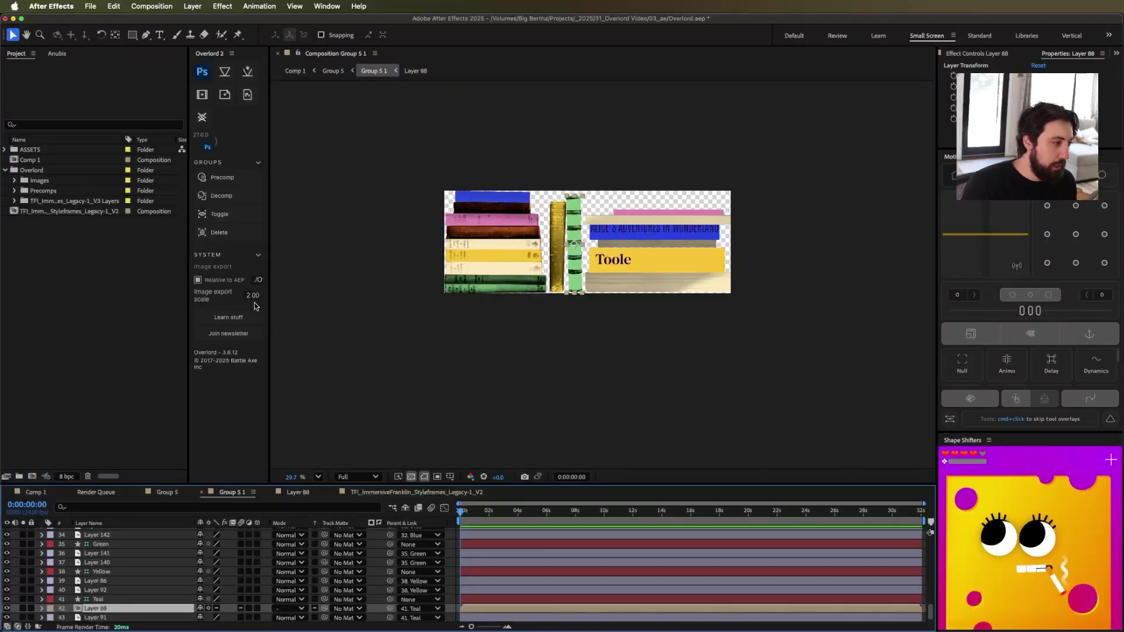
click(219, 216)
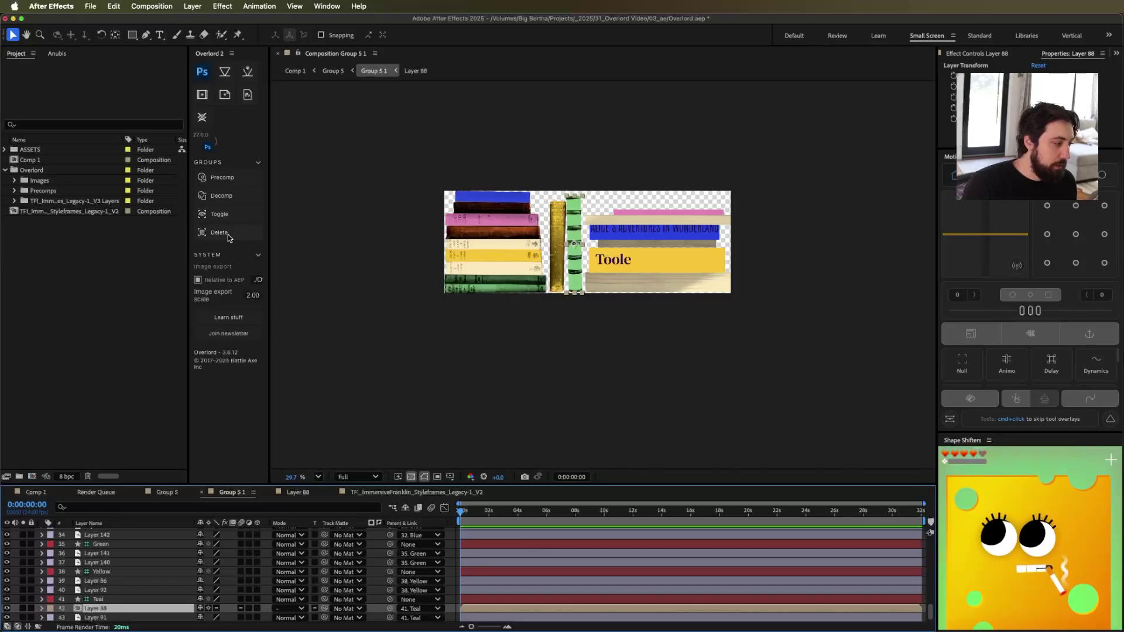
scroll(119, 553, up, 10)
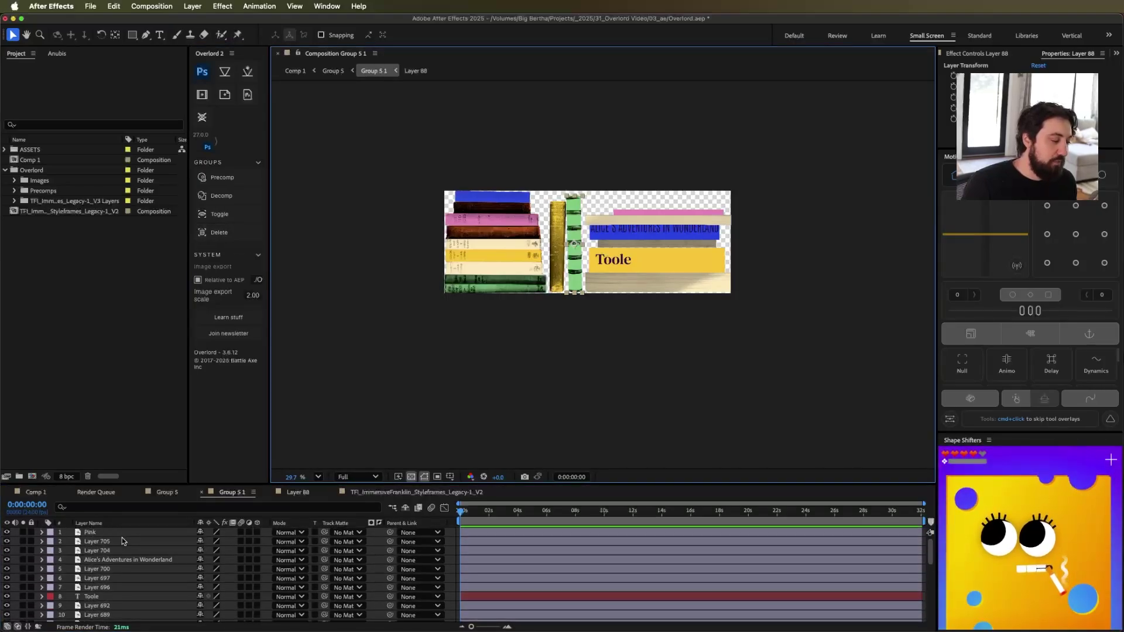
scroll(114, 548, down, 6)
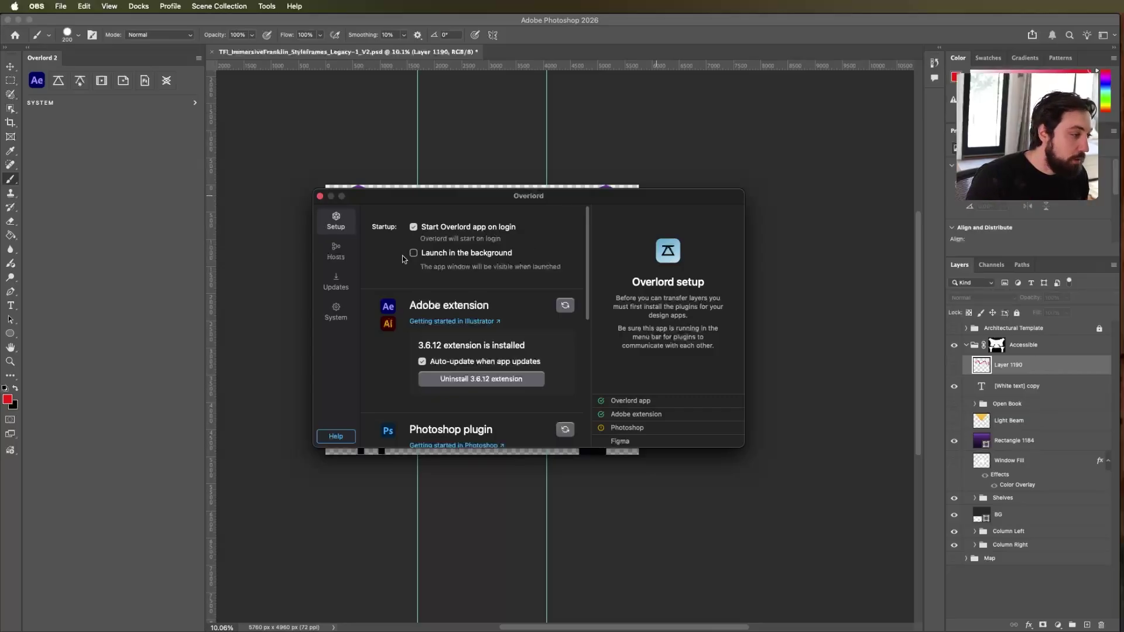
On the Hosts page, uncheck New Ae comp and Import Ps file in plugin button visibility, then save
click(337, 252)
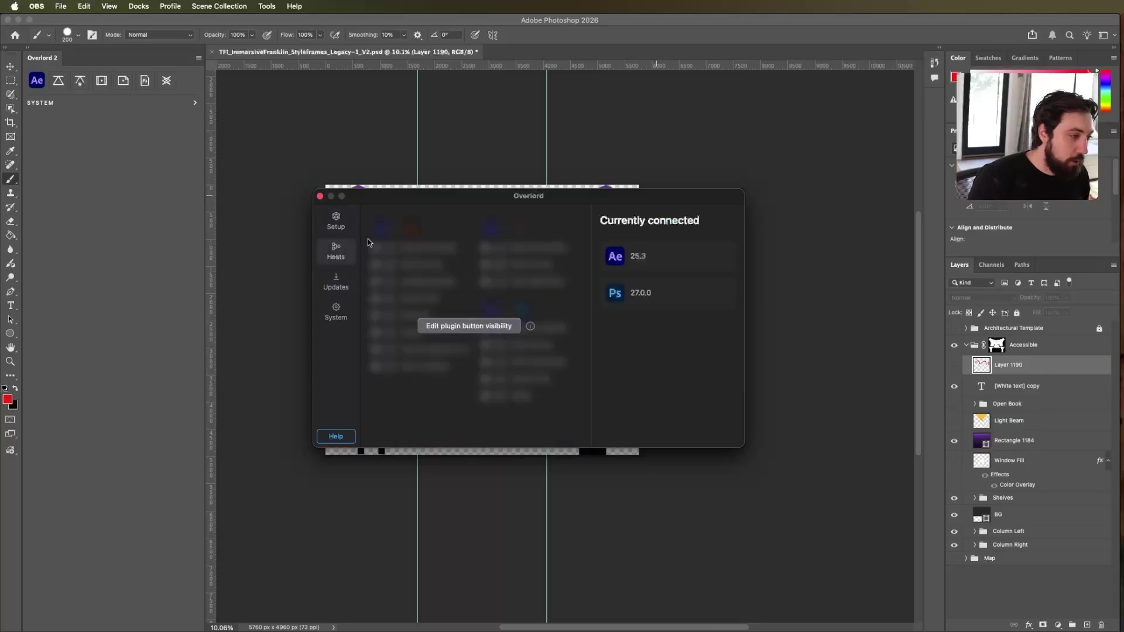
click(496, 327)
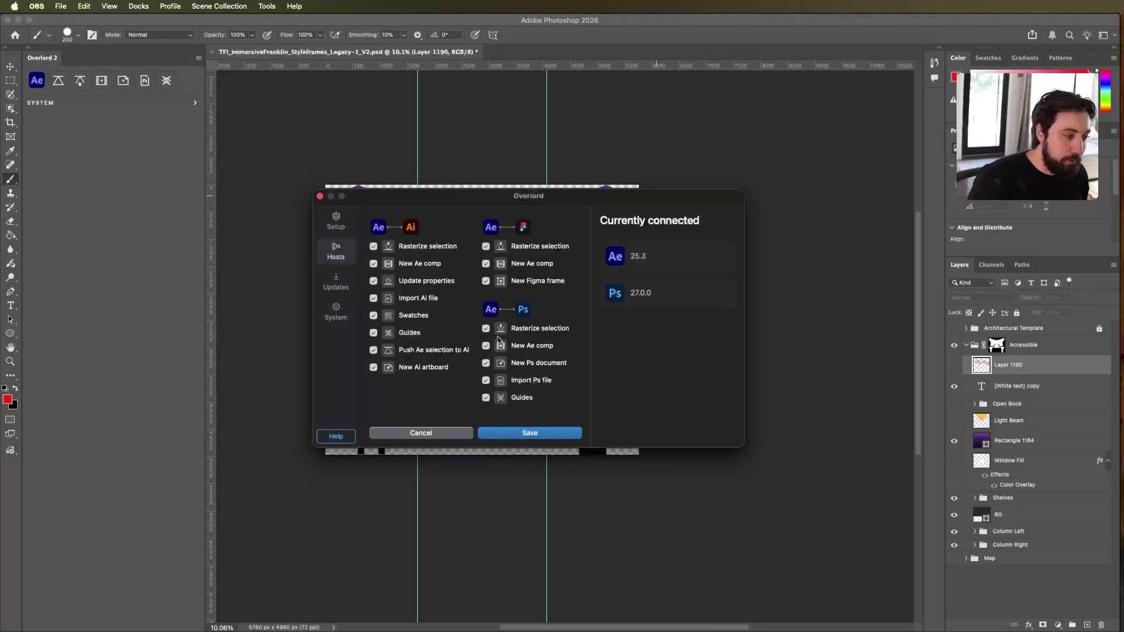
click(487, 346)
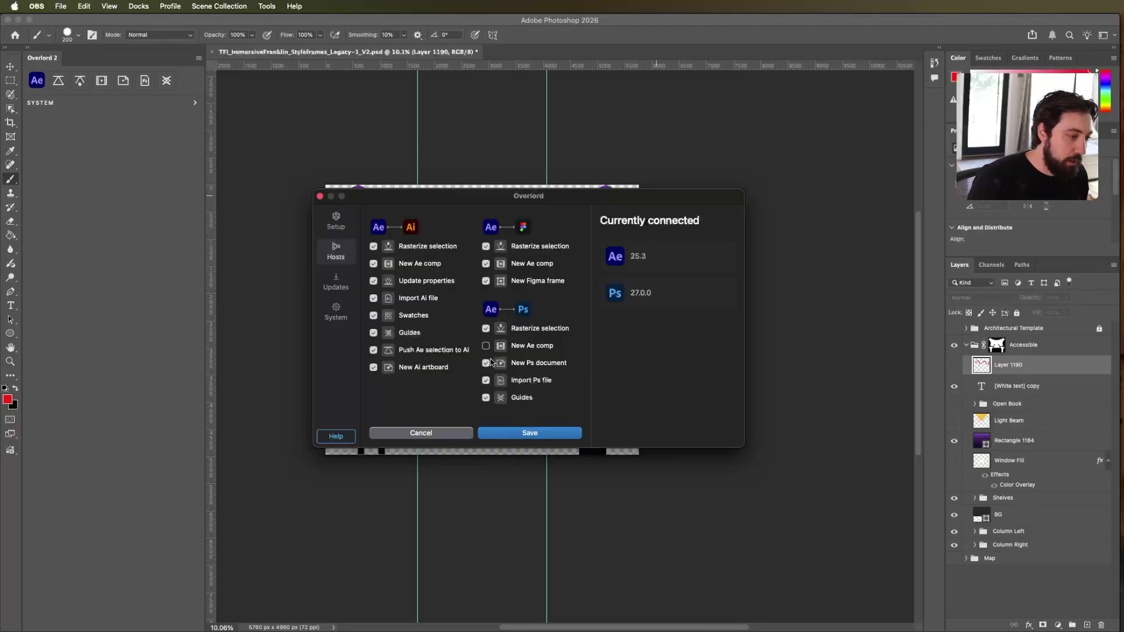
click(487, 381)
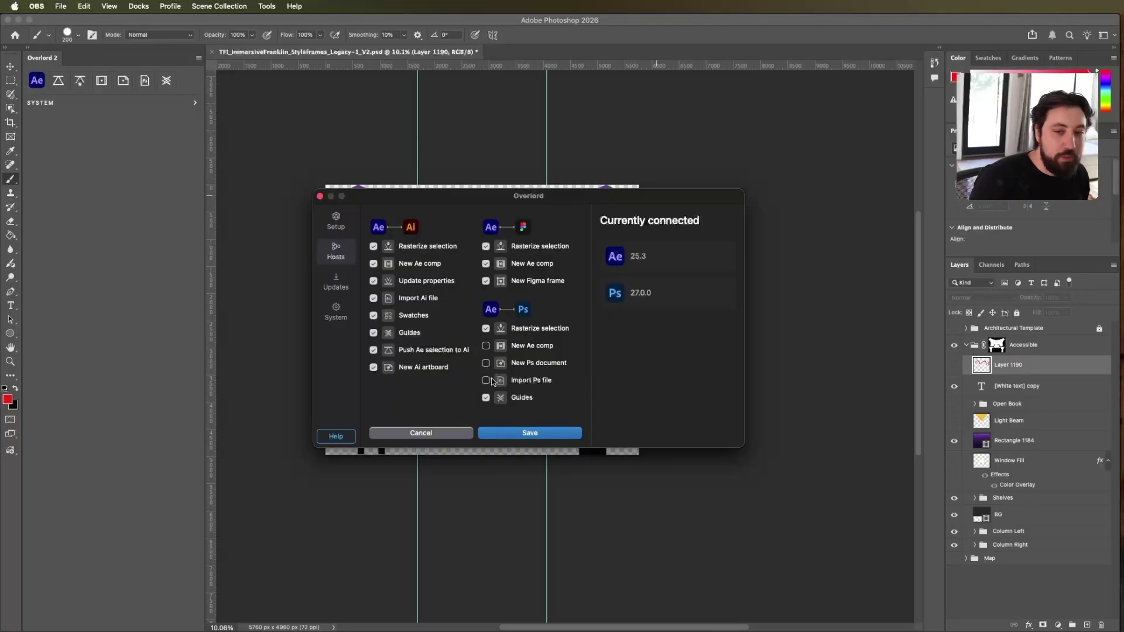
click(511, 436)
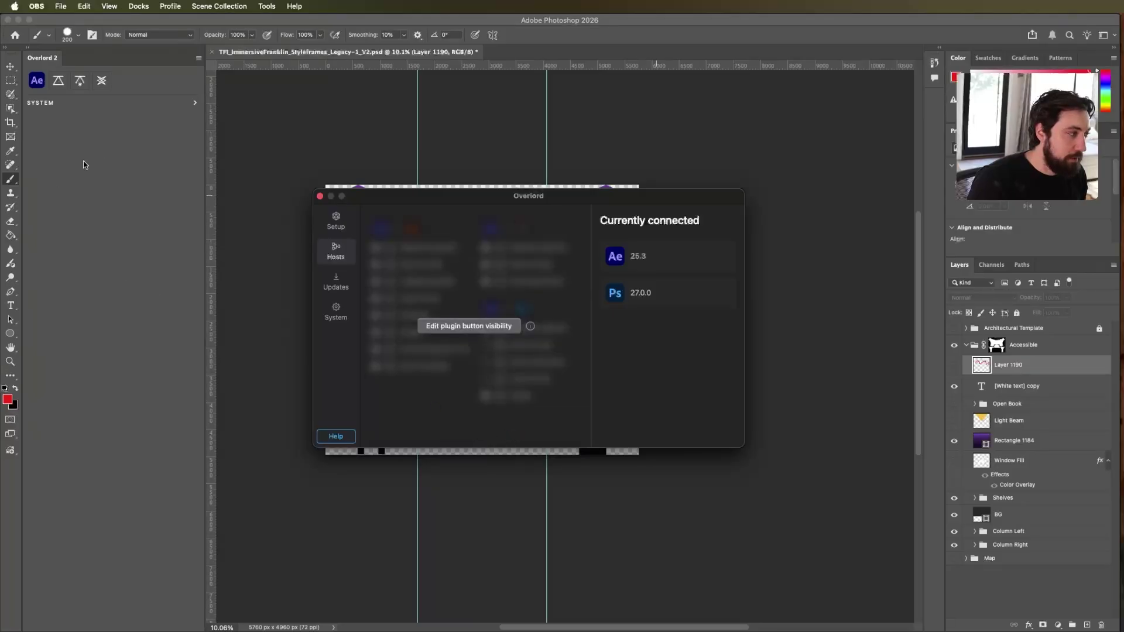